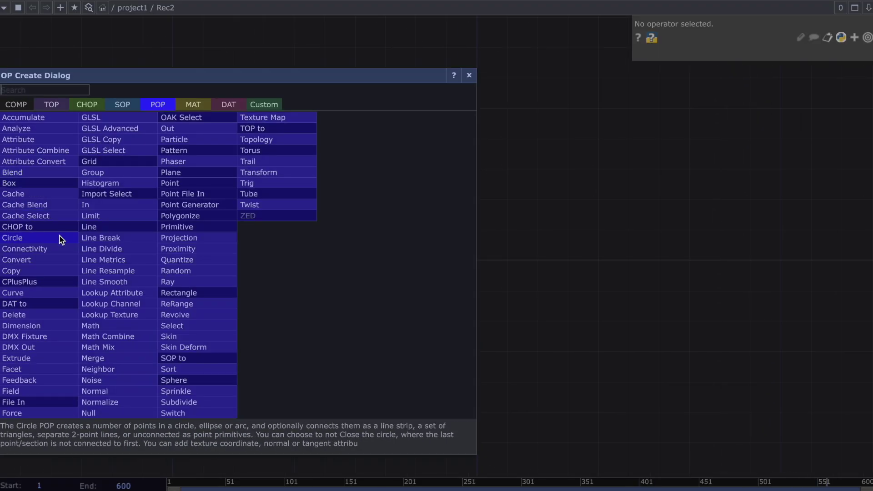
Step: Create a Circle POP and connect a Null POP to its output, leaving space between them
click(61, 238)
click(99, 252)
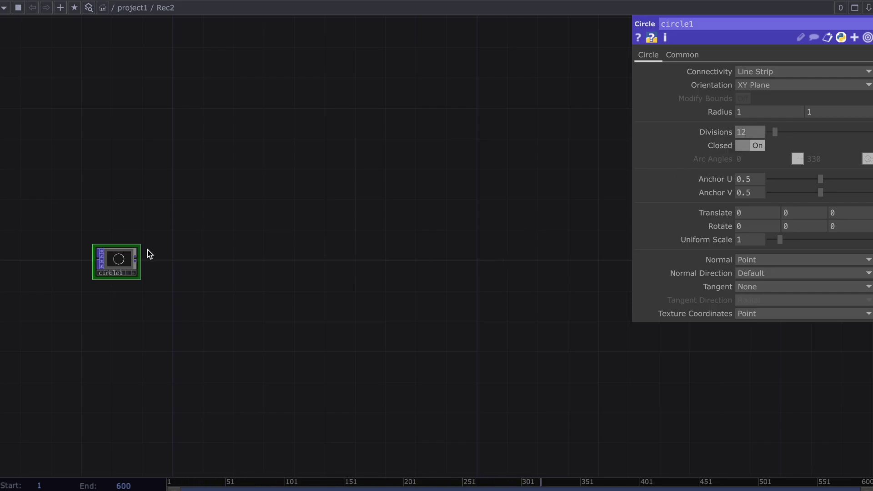
key(Tab)
text(n)
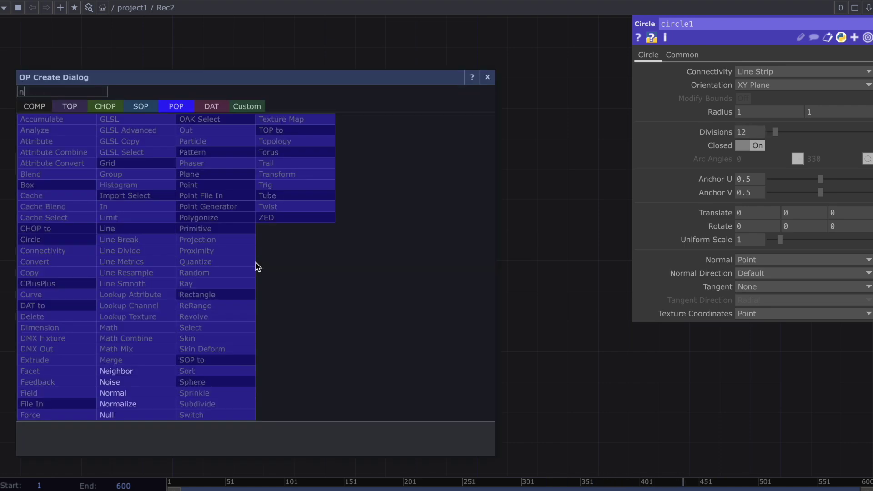
text(ull)
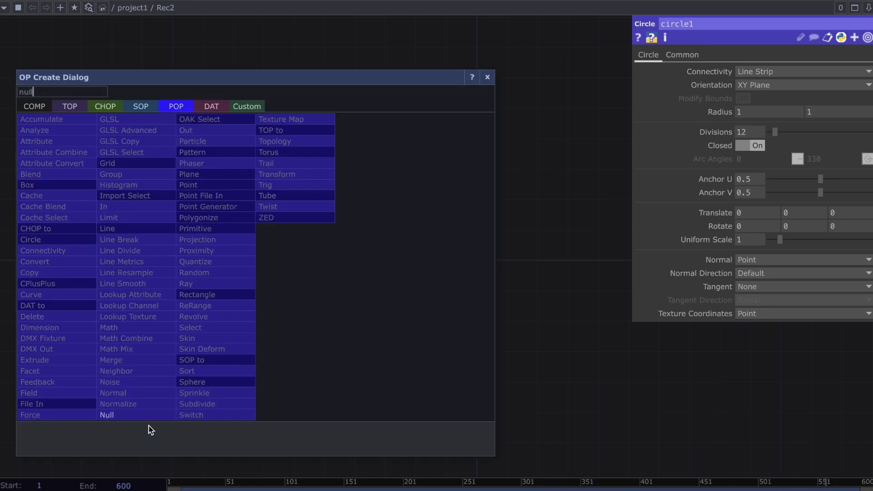
click(114, 415)
click(476, 270)
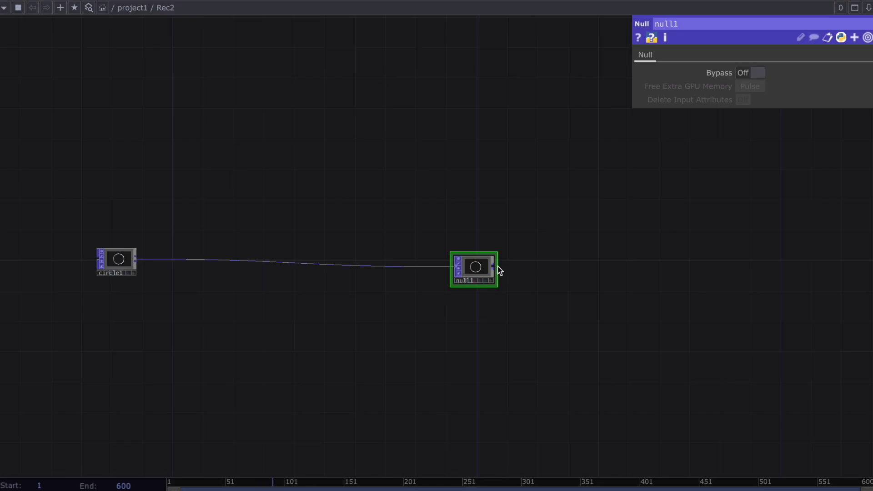
Step: Create a Geometry COMP fed by the Null POP's output and place it beside the null
right_click(498, 267)
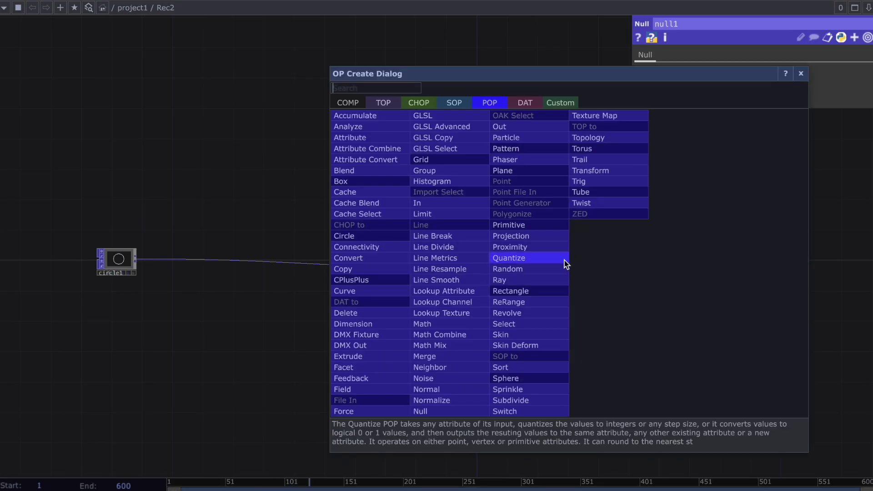
click(349, 104)
text(ge)
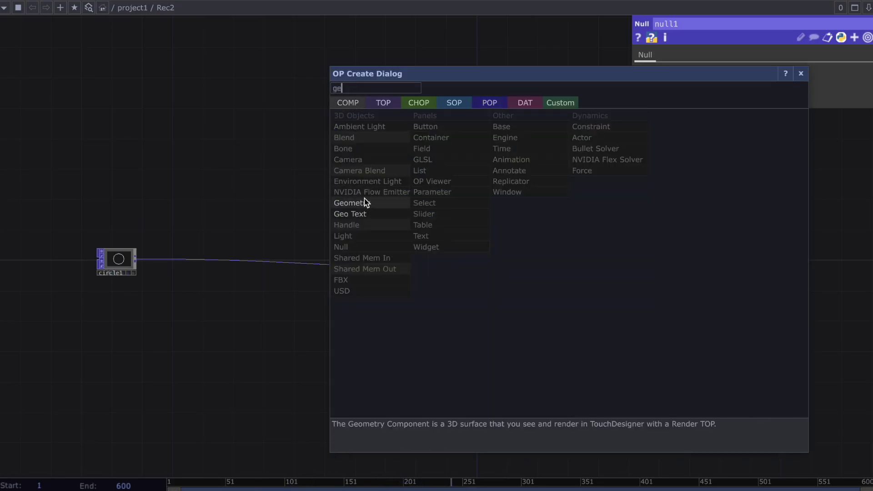
click(364, 202)
click(526, 262)
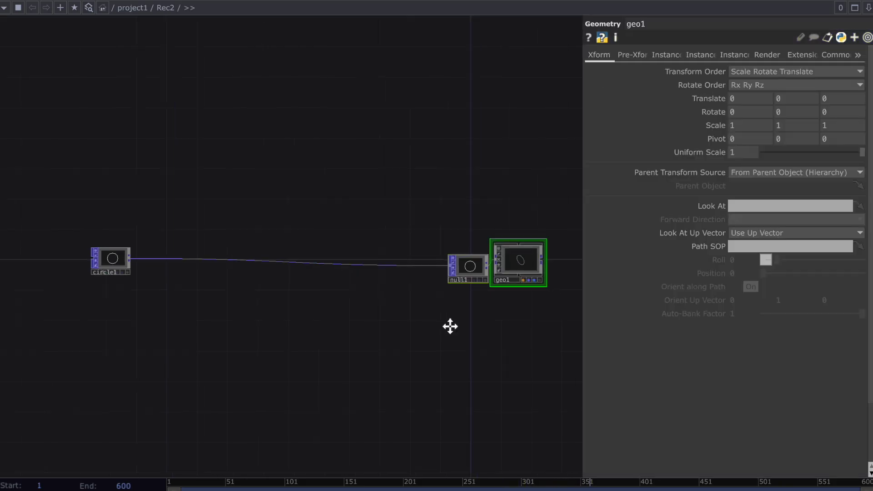
Step: Add a Camera COMP above the geometry component and a Light COMP beside the camera
key(Tab)
click(301, 176)
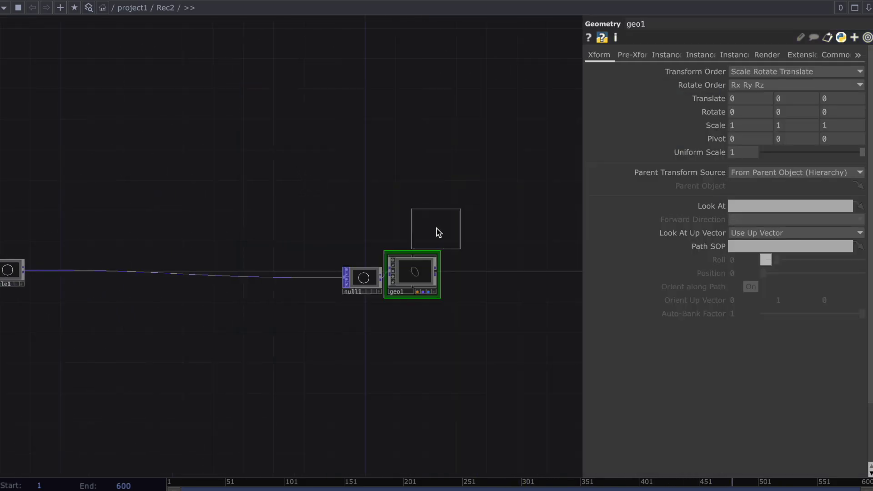
click(418, 223)
key(Tab)
text(light)
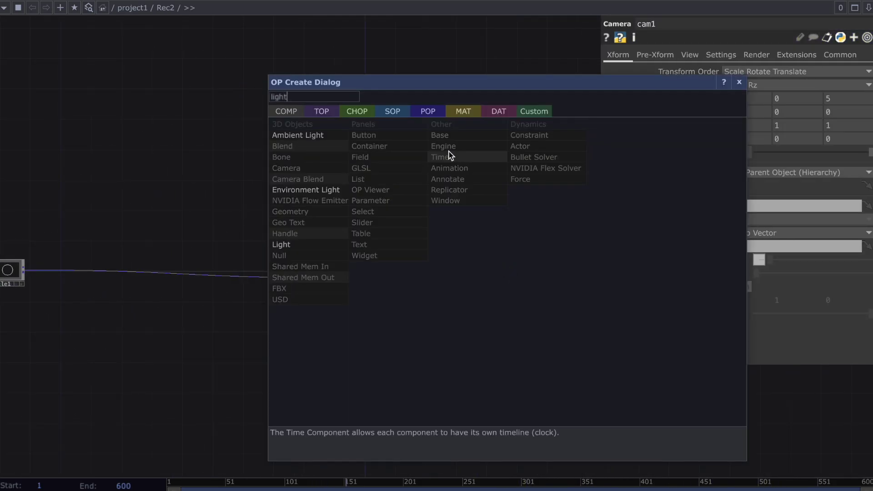
click(281, 244)
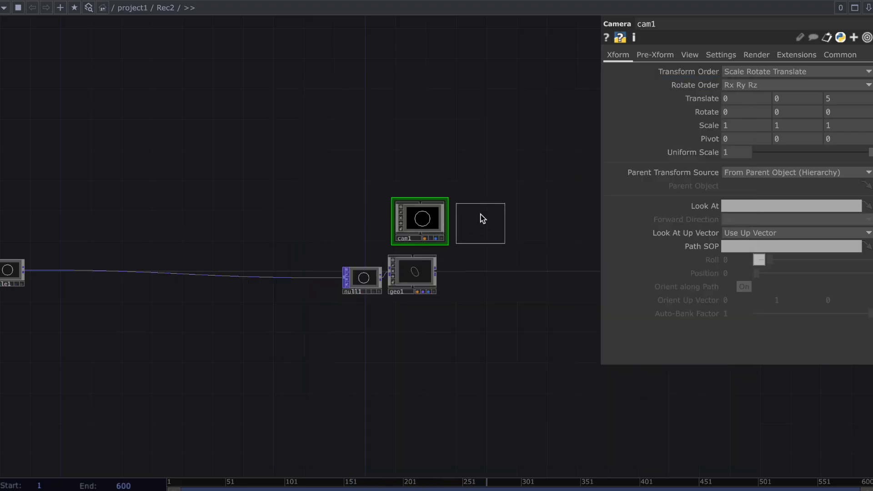
click(483, 220)
Step: Add a Render TOP next to the geometry component, below the light
key(Tab)
click(293, 113)
text(re)
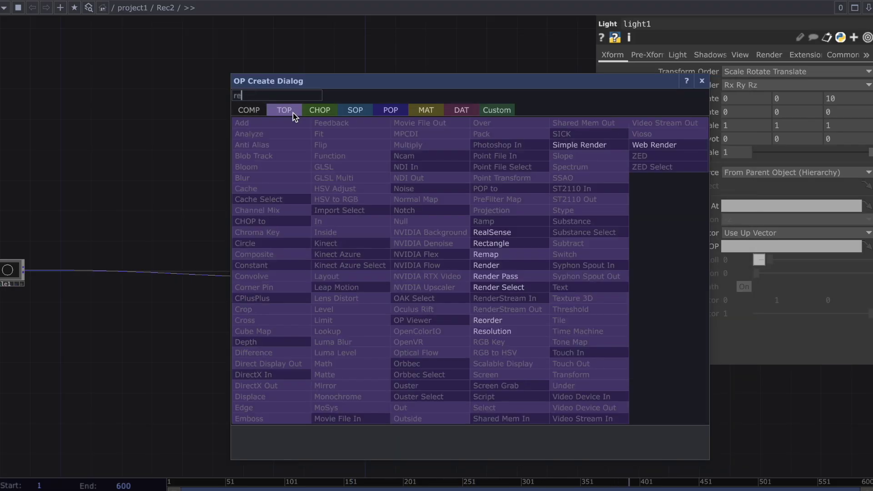
text(nder)
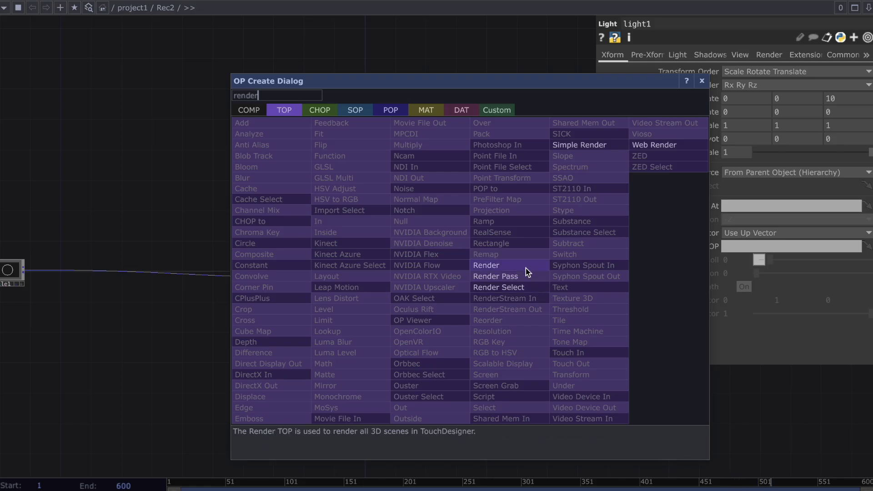
click(525, 269)
click(473, 280)
scroll(471, 277, up, 2)
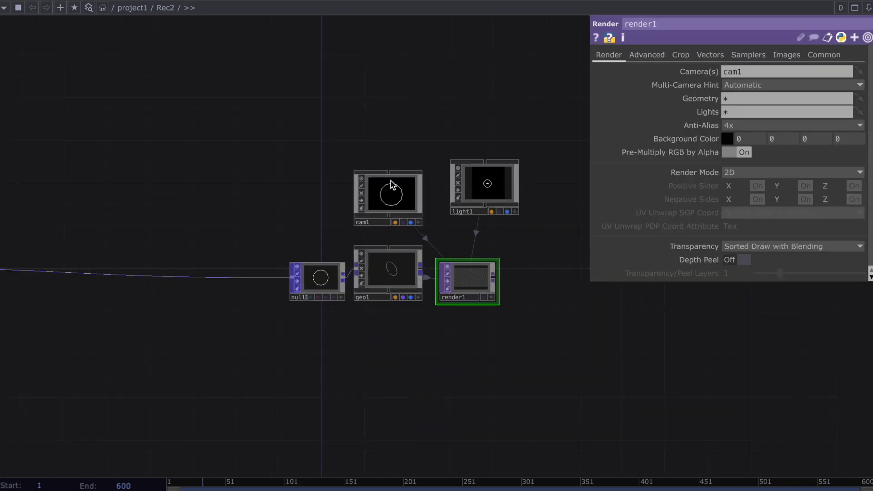
Step: Create a Phong MAT below the geometry component and assign it as that component's material
key(Tab)
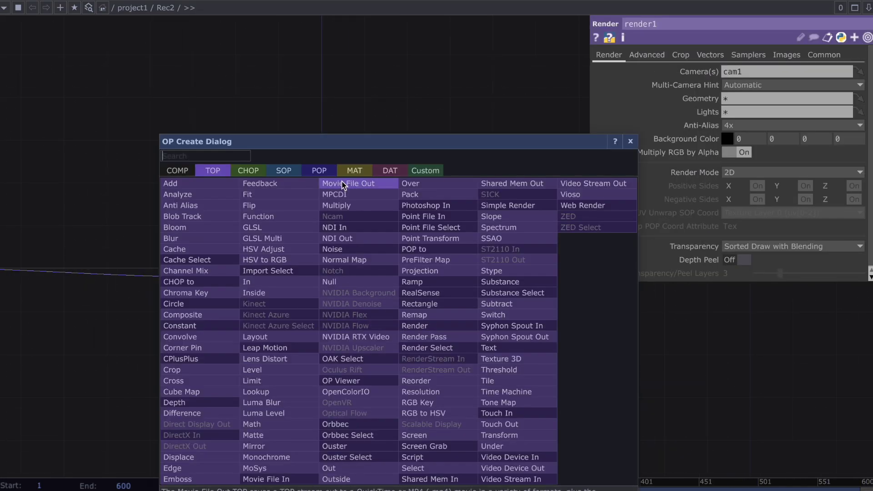
click(354, 172)
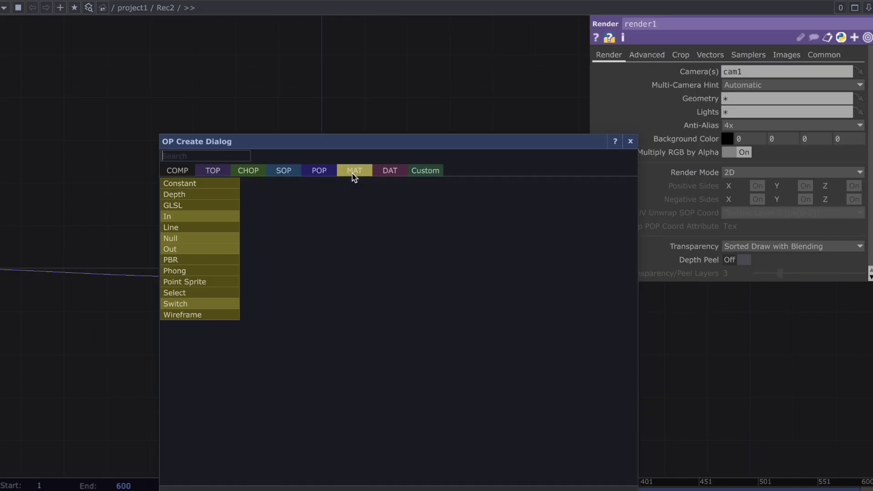
click(180, 272)
click(378, 330)
drag(382, 334, 394, 273)
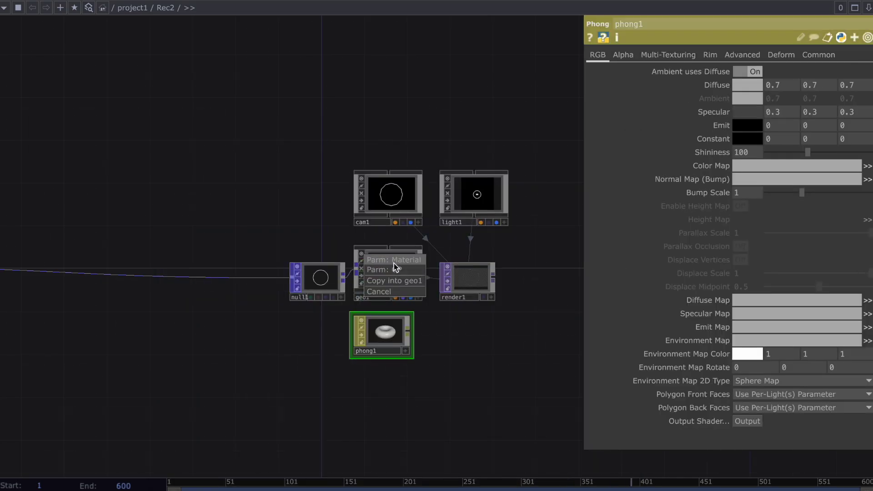
click(394, 259)
Step: Brighten the Phong material by raising its diffuse and specular colour values
middle_drag(692, 86, 701, 72)
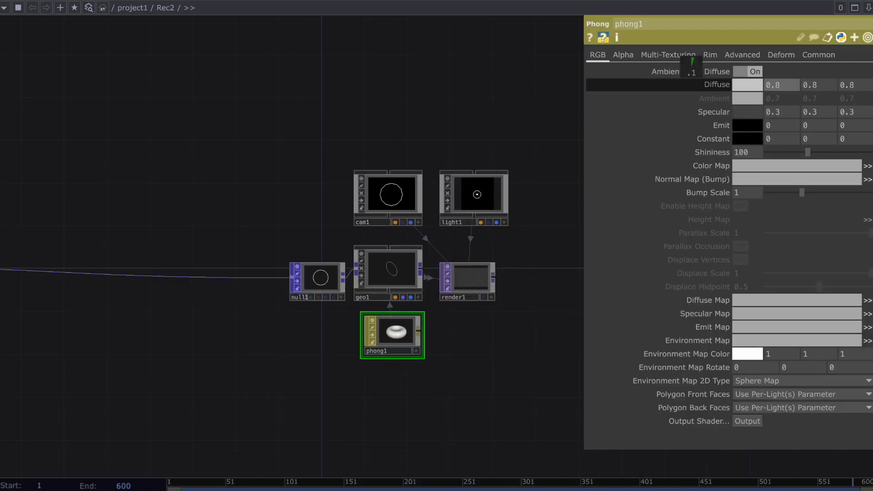
mouse_move(712, 111)
middle_down()
mouse_move(717, 94)
mouse_move(708, 109)
middle_up()
mouse_move(703, 142)
middle_down()
mouse_move(710, 132)
mouse_move(703, 142)
middle_up()
Step: Set the Render TOP's resolution to 1080 by 1280
click(492, 268)
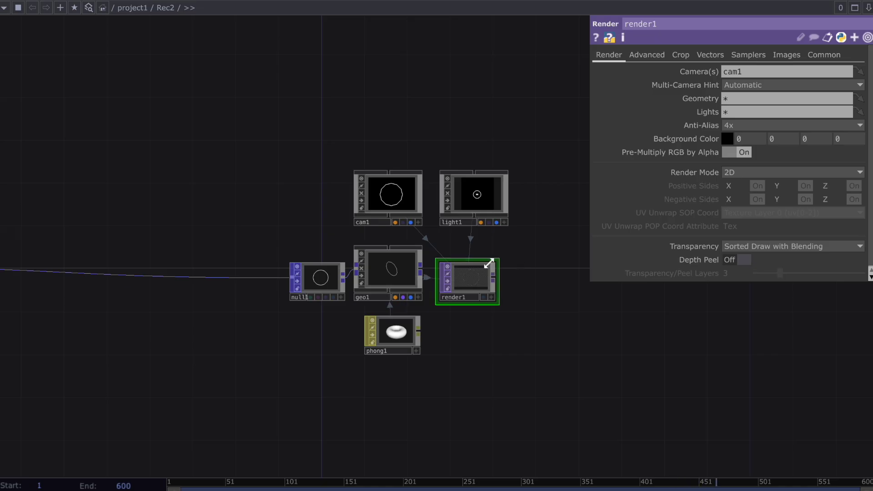
click(826, 55)
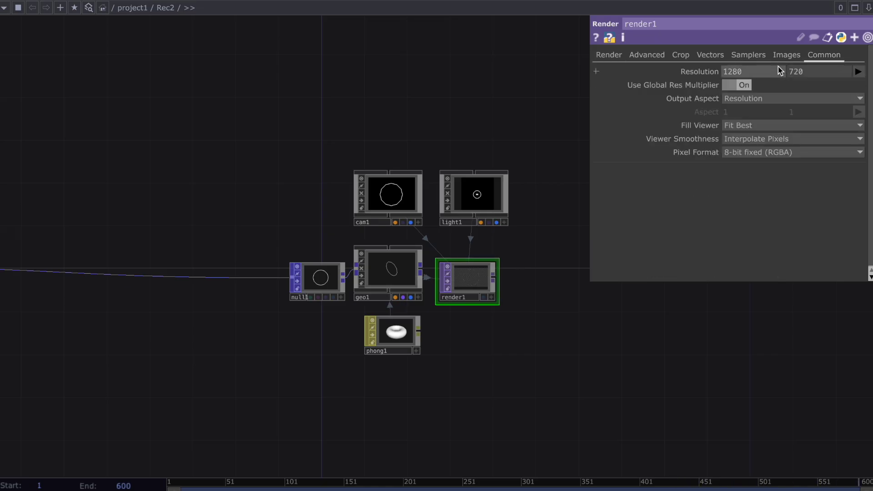
text(1080)
key(Tab)
text(1280)
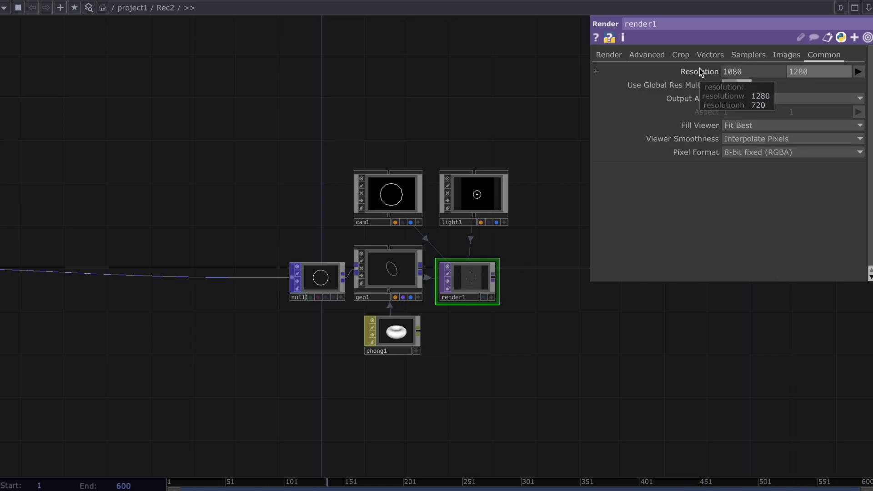
Step: Open the Render TOP's output in a separate viewer window, shrink it and park it over empty network space
right_click(512, 263)
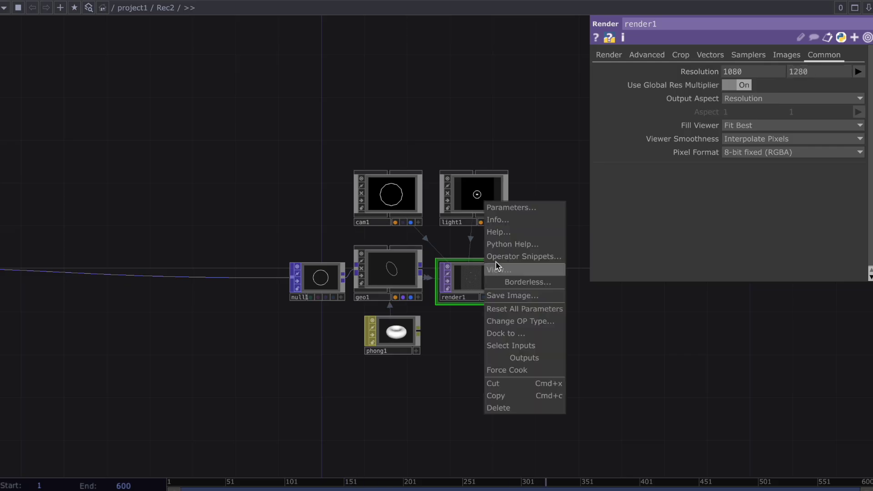
click(497, 274)
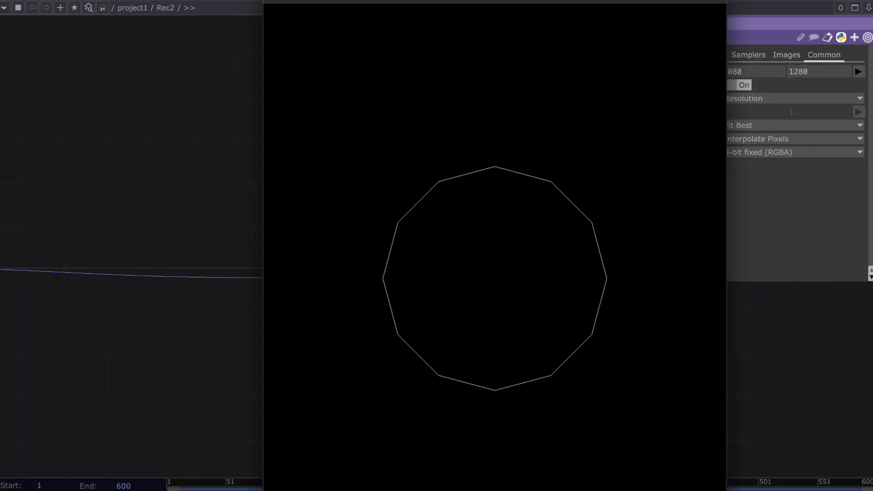
drag(467, 279, 311, 78)
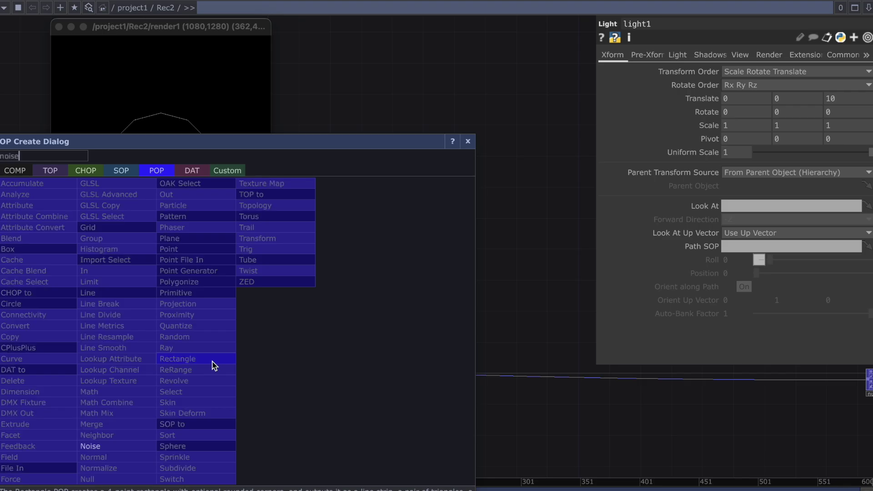
Step: Insert a Noise POP between the circle and the null, and set its noise size to 1
click(136, 446)
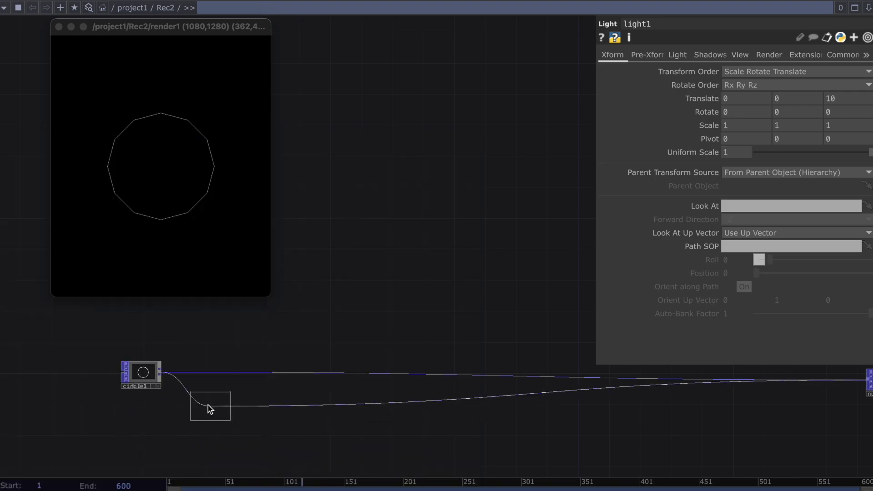
click(190, 375)
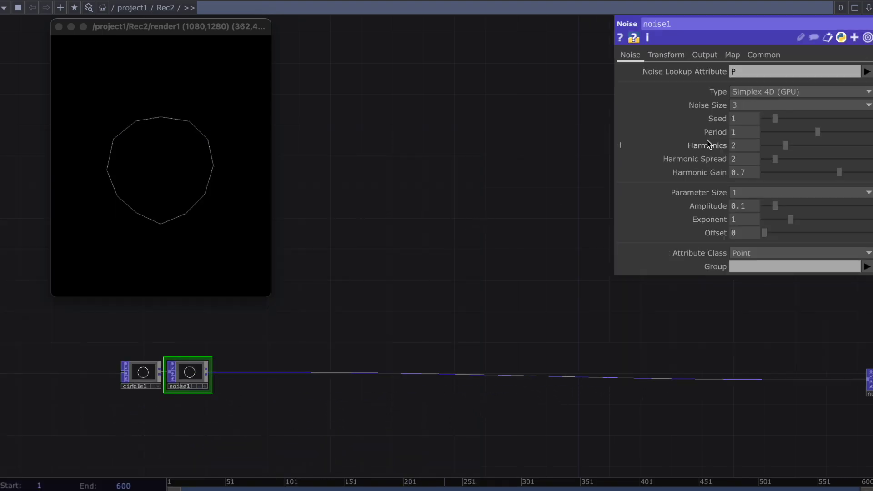
click(747, 108)
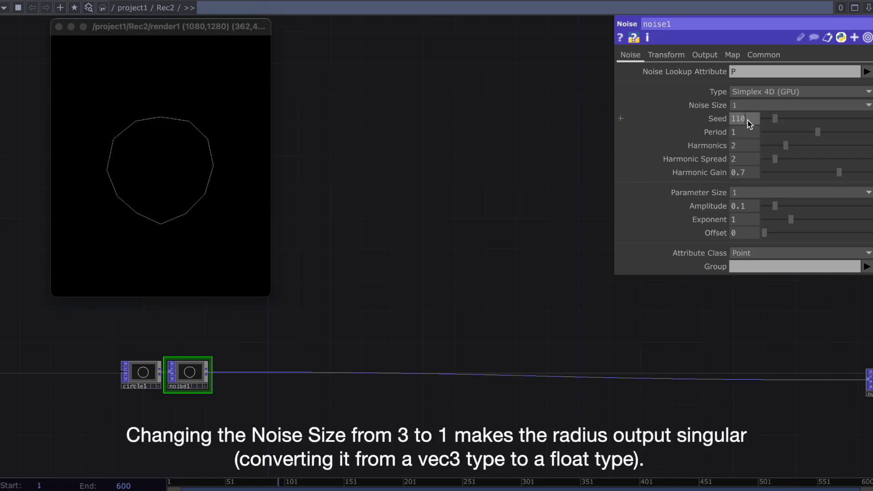
Step: Set the Noise POP's seed to 10, period to 0.06, harmonics to 1 and amplitude to 1
click(748, 120)
text(1)
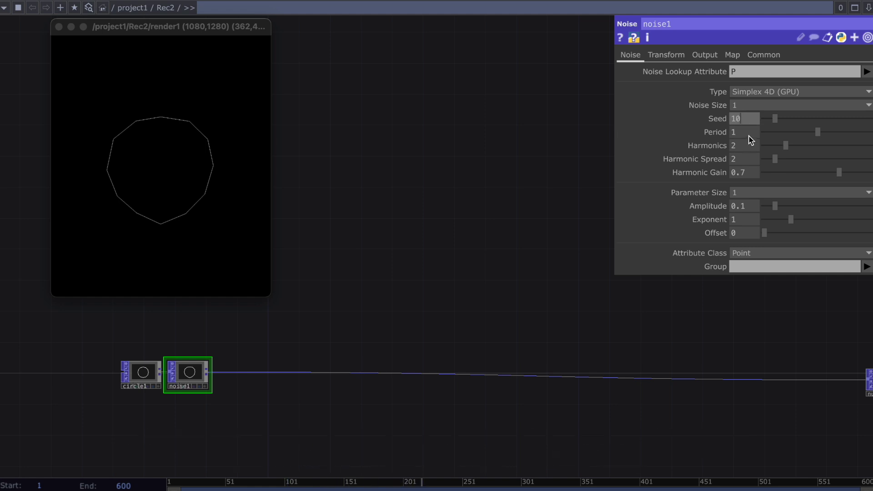
key(Return)
text(0.06)
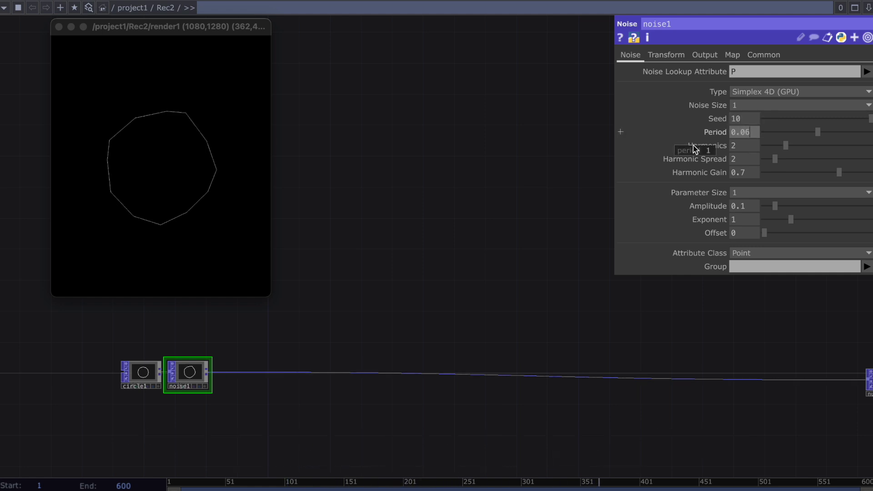
key(Return)
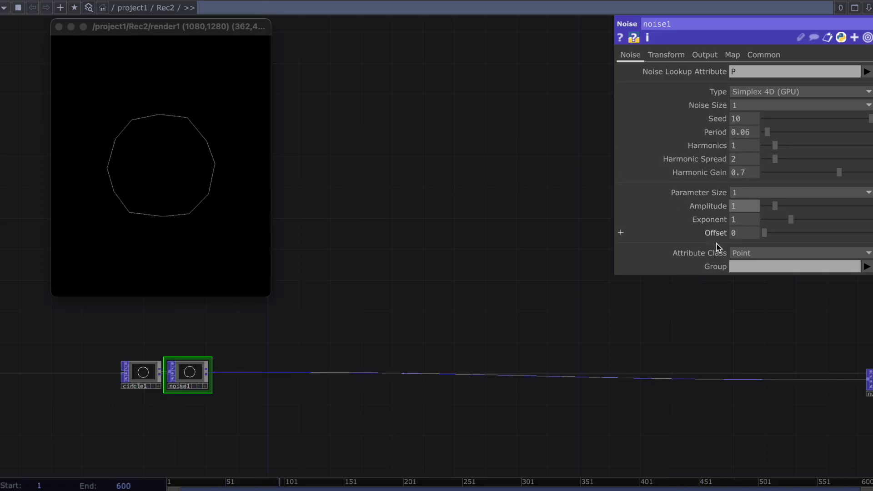
Step: Name the Noise POP's noise output attribute radius and set its combine operation to None
click(705, 55)
click(826, 73)
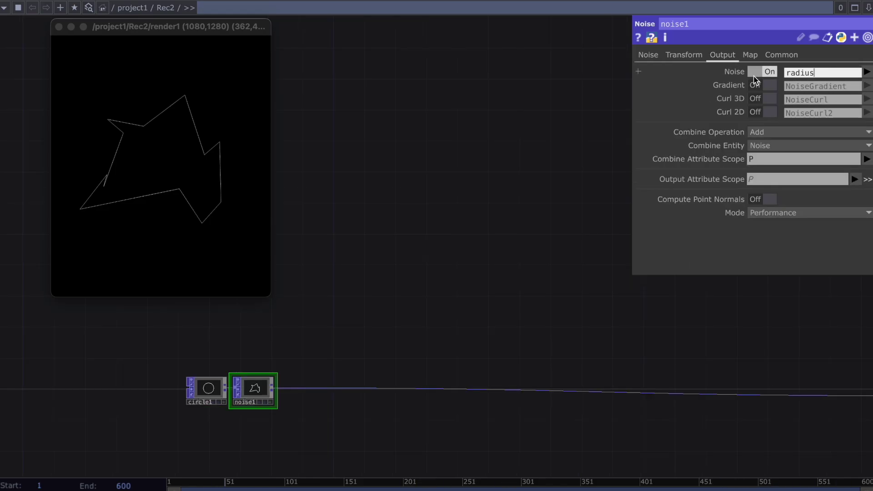
key(Return)
click(788, 132)
click(780, 147)
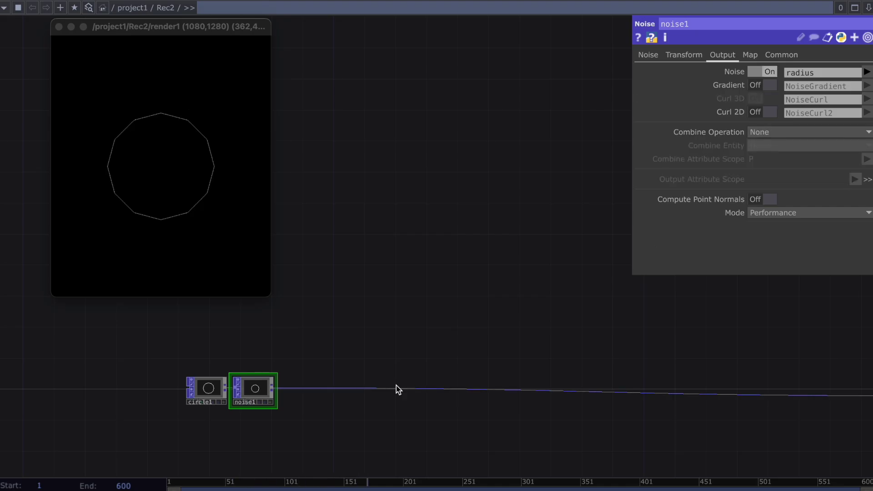
Step: Create a POP to DAT from the Noise POP's output and place it above the node chain
right_click(293, 389)
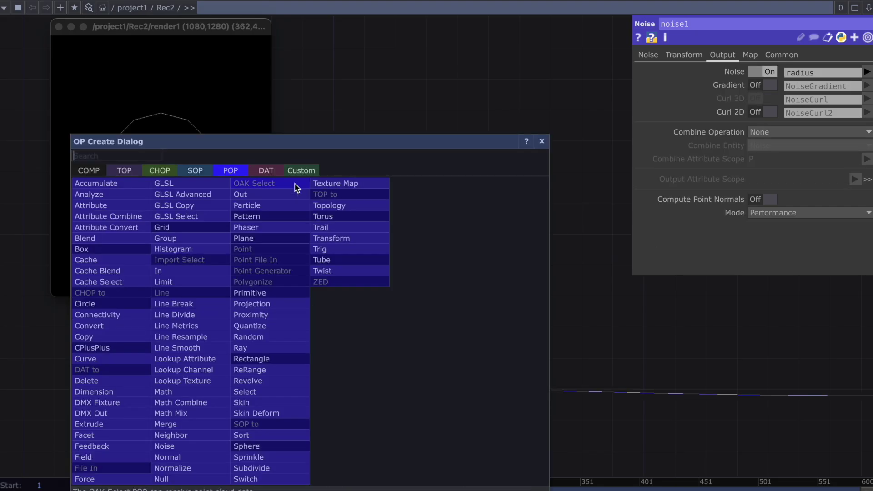
click(267, 171)
click(114, 195)
click(339, 288)
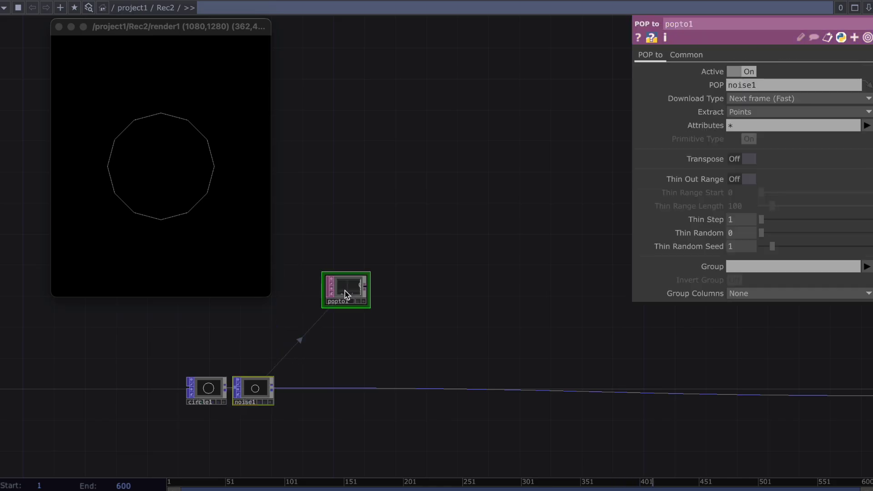
Step: Open the POP to DAT's table in a viewer window and widen it to inspect the radius attribute column
right_click(347, 287)
click(374, 279)
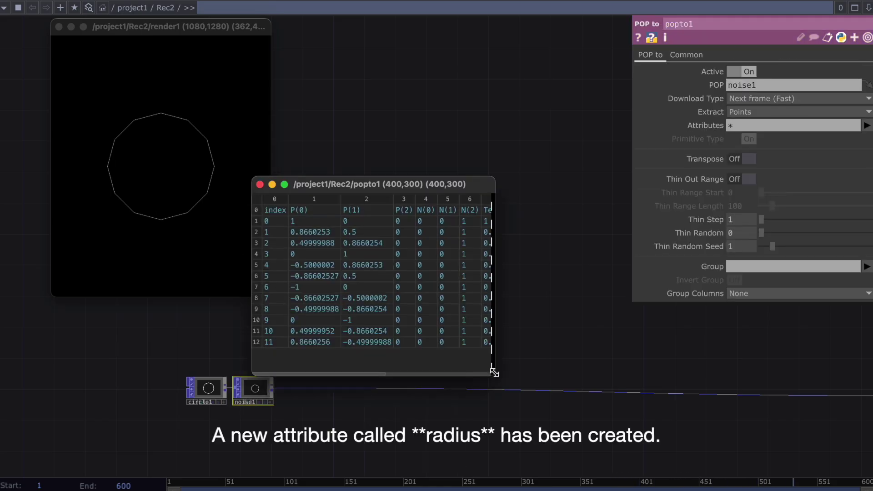
drag(492, 370, 674, 375)
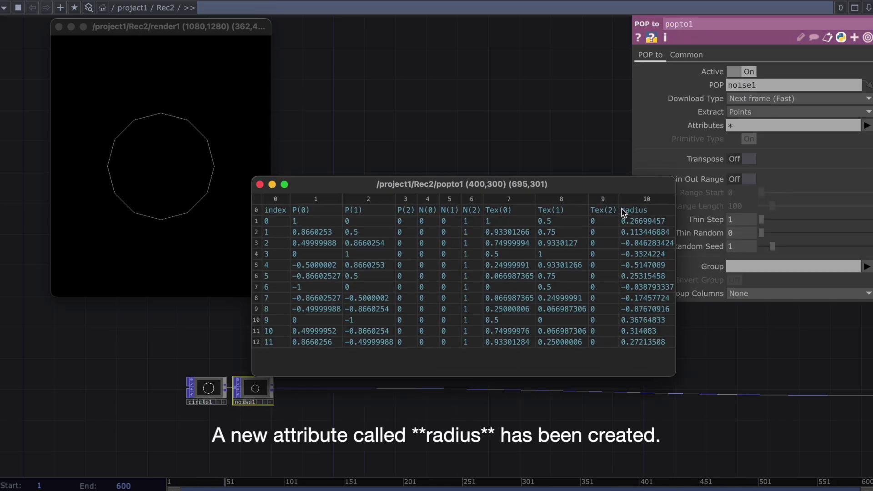
Step: Close the table viewer, delete the POP to DAT, and insert a Limit POP right after the Noise POP
click(272, 184)
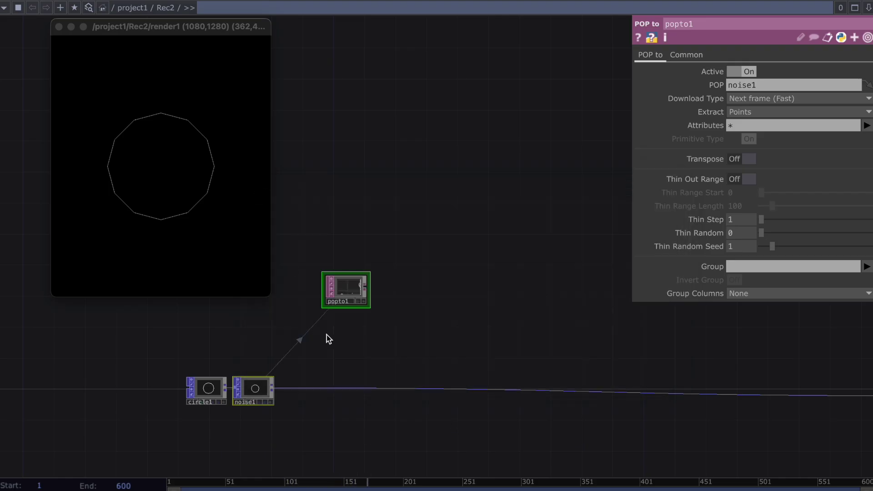
key(Delete)
right_click(280, 390)
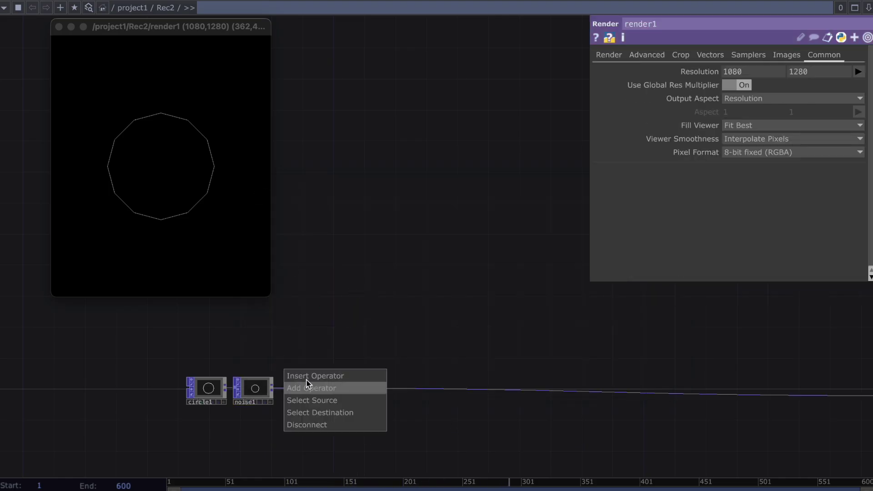
click(312, 377)
text(limit)
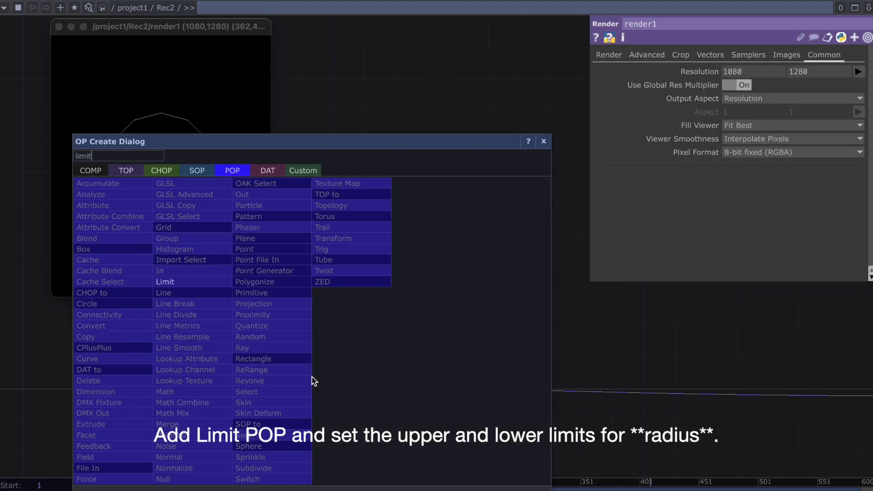
key(Return)
click(295, 388)
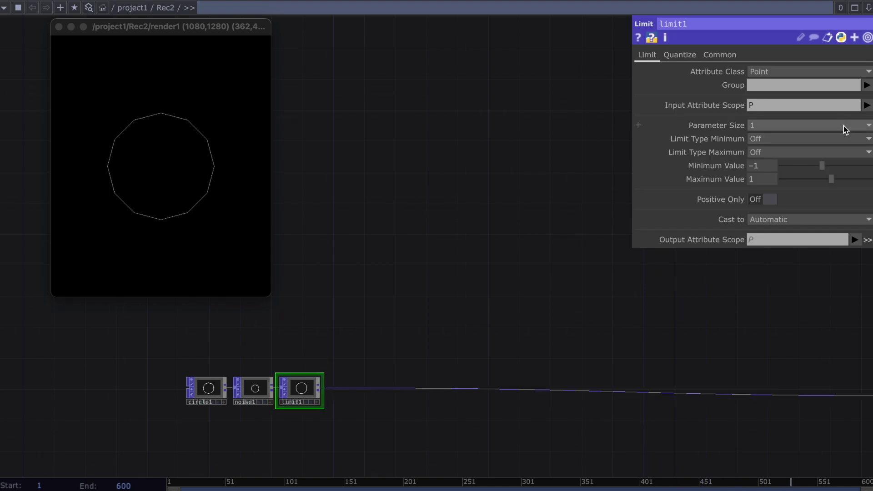
Step: Set the Limit POP's input attribute scope to radius and both its minimum and maximum limit types to Clamp
click(867, 105)
click(864, 167)
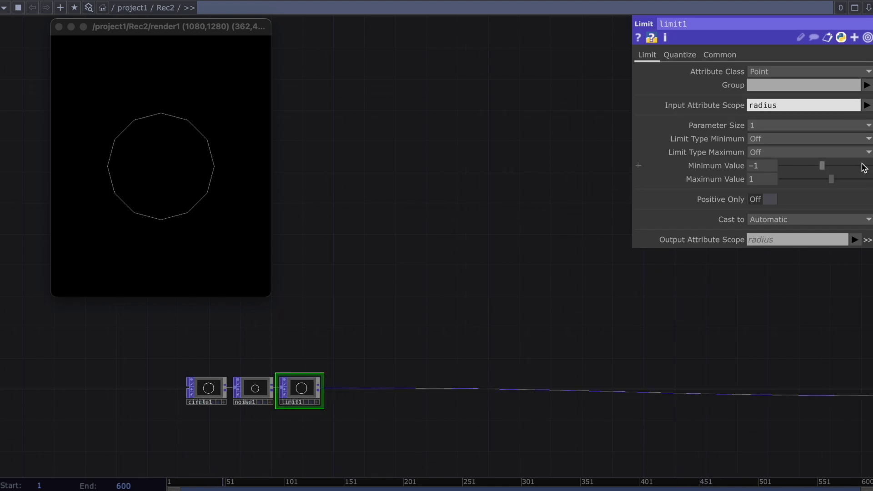
click(787, 138)
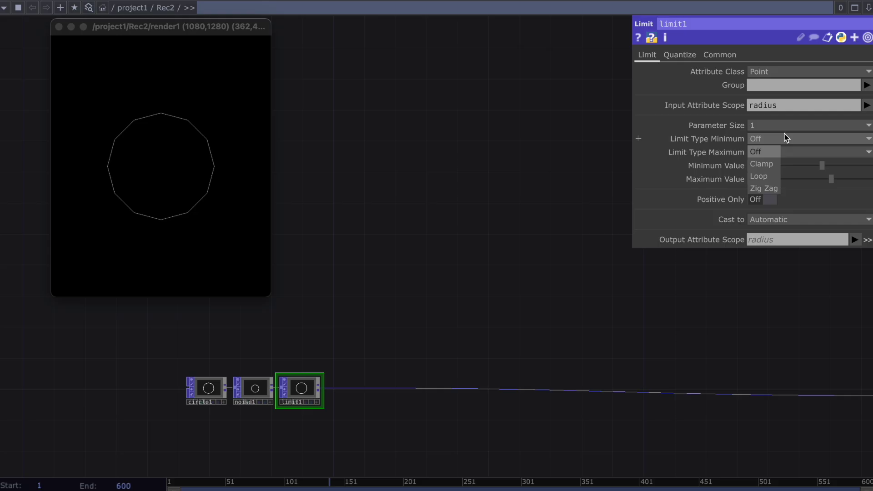
click(763, 165)
click(759, 155)
click(759, 177)
Step: Set the Limit POP's minimum value to 0.05 and maximum value to 0.17
click(758, 166)
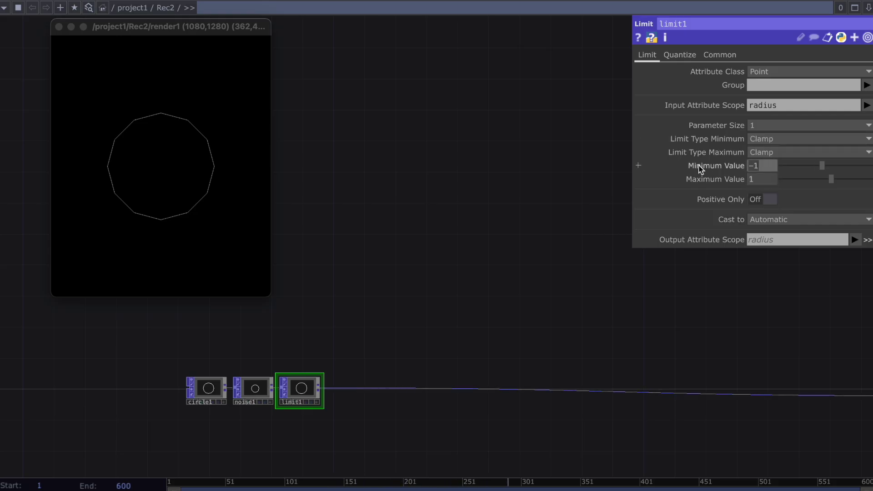
text(0.05)
click(760, 179)
text(0.1)
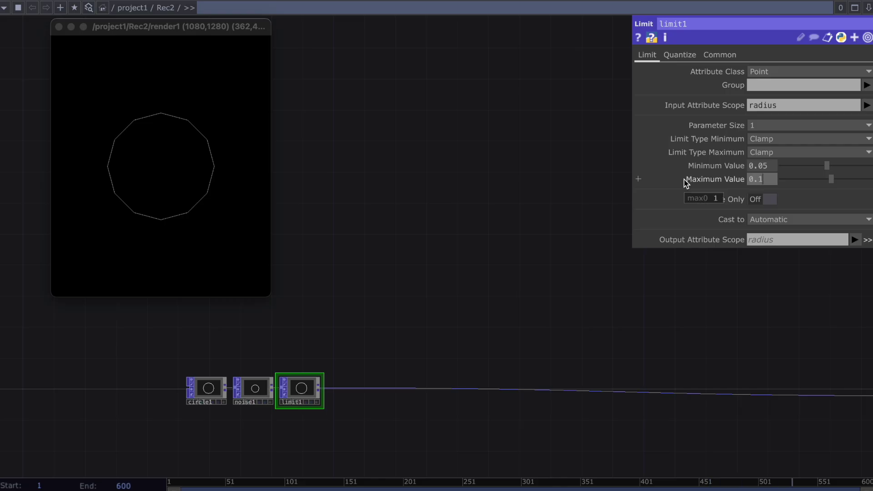
text(7)
Step: Insert a Feedback POP into the wire between the Limit POP and the Null POP
drag(486, 384, 437, 384)
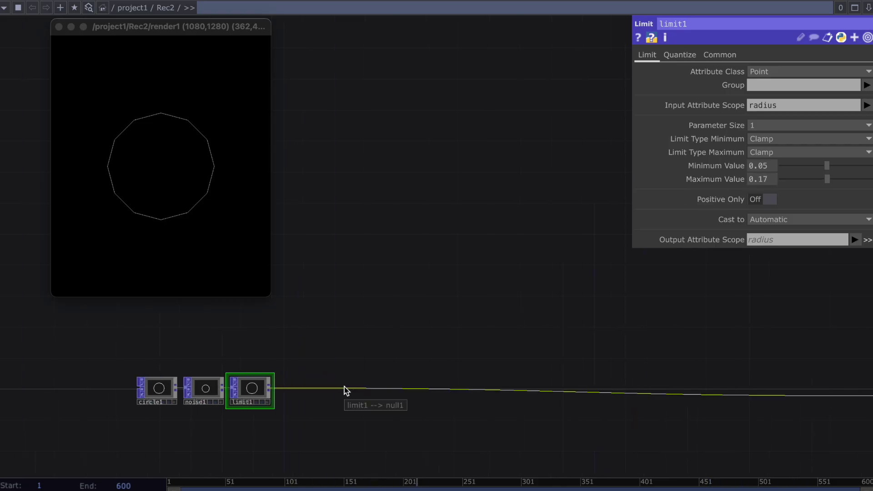
right_click(345, 387)
click(375, 374)
text(feed)
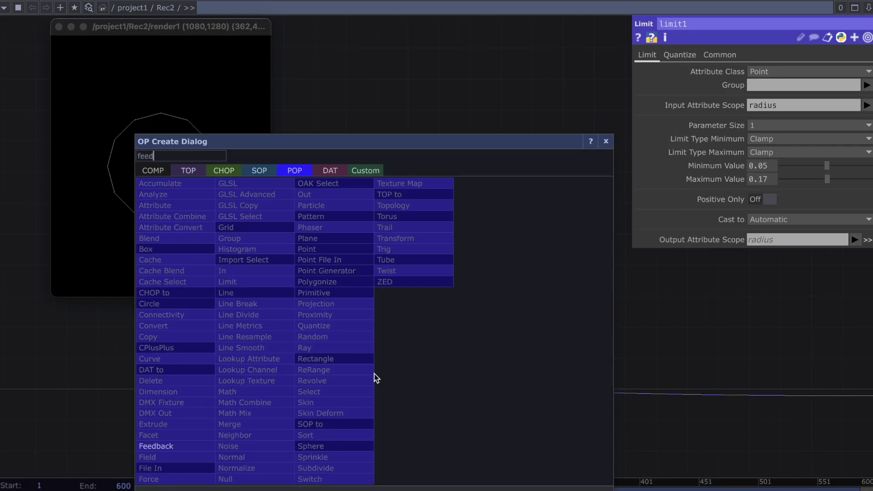
click(177, 447)
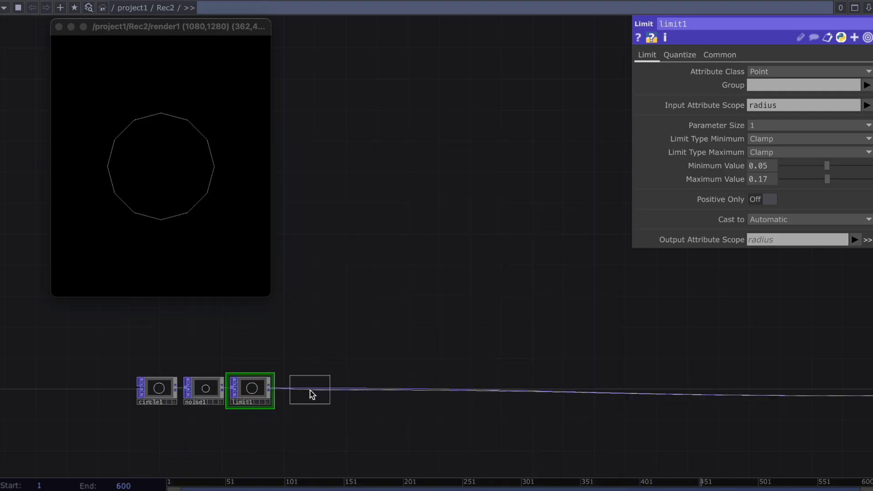
click(312, 394)
Step: Branch a Neighbor POP off the Feedback POP's output and place it below the main chain
drag(370, 408, 285, 428)
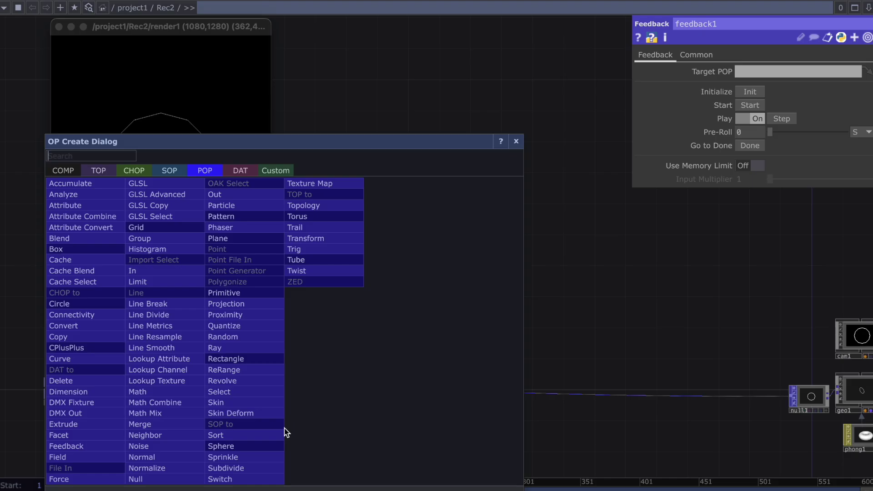
click(200, 434)
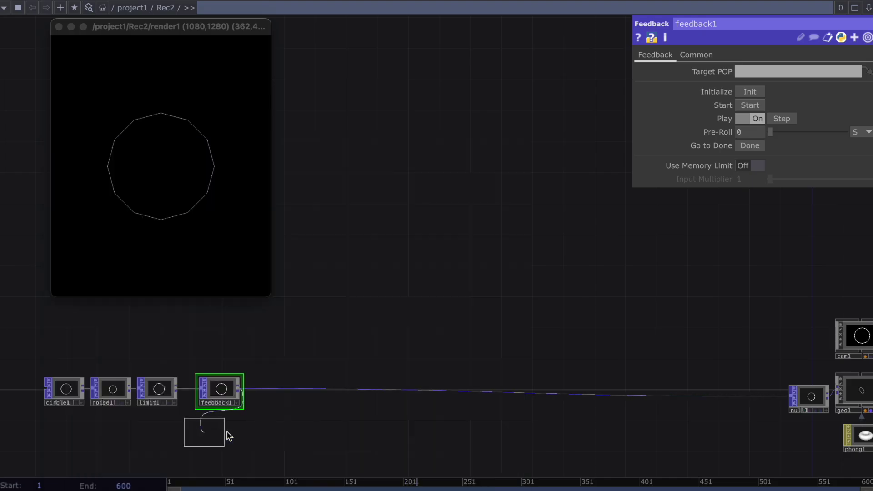
click(293, 432)
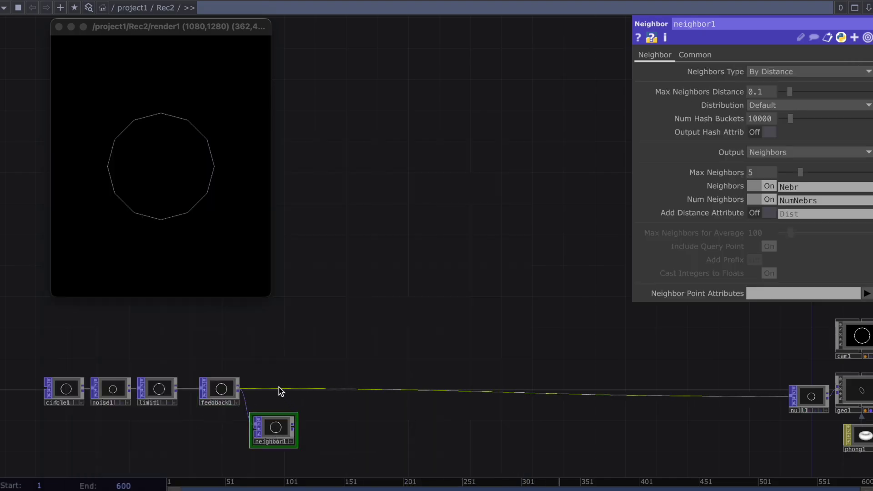
Step: Insert a Line Resample POP into the main chain between the Feedback POP and the Null POP
right_click(279, 387)
click(299, 370)
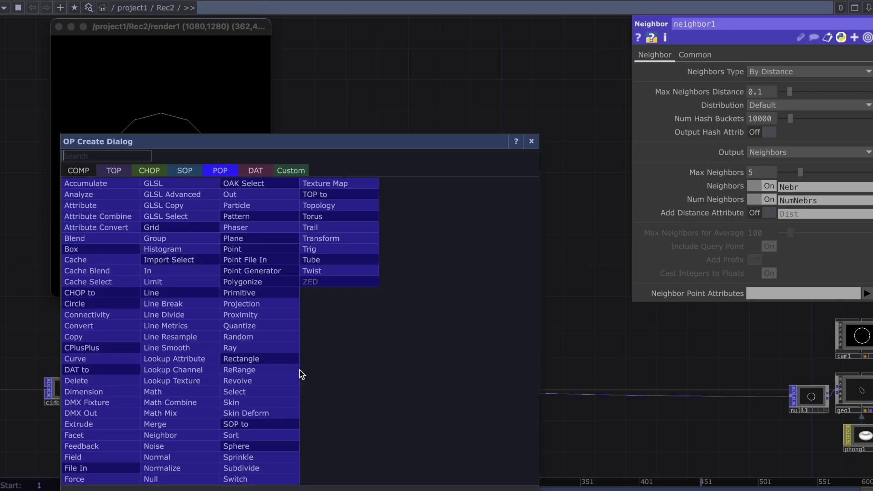
text(re)
click(213, 336)
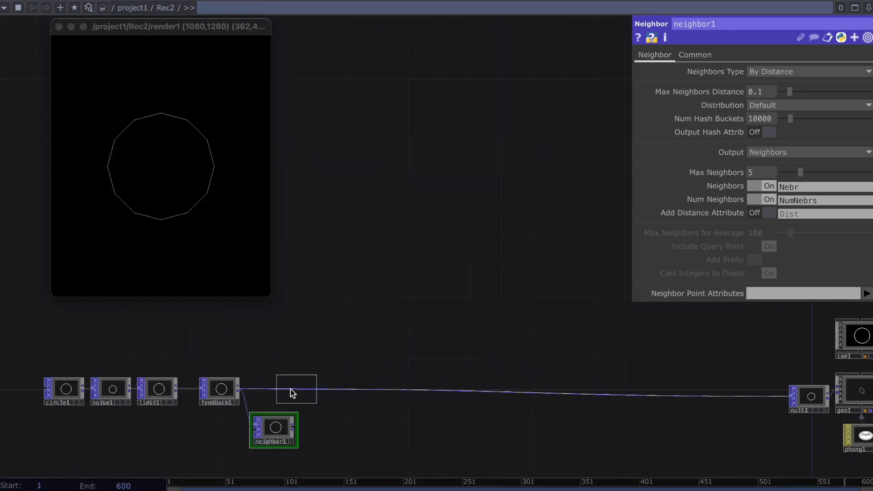
click(277, 392)
Step: Set the Line Resample POP's method to Distance between Points, max distance to 0.038 and maximum number of vertices to 1200
scroll(277, 389, up, 2)
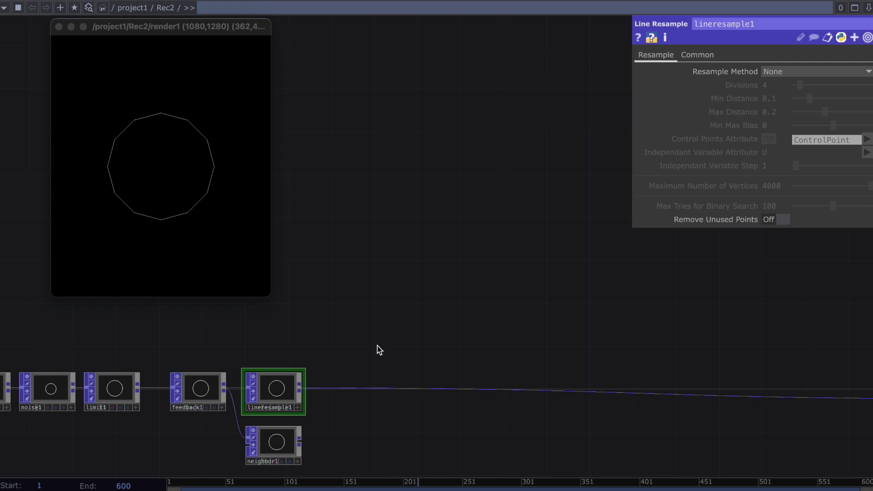
middle_drag(379, 350, 444, 275)
scroll(444, 316, up, 2)
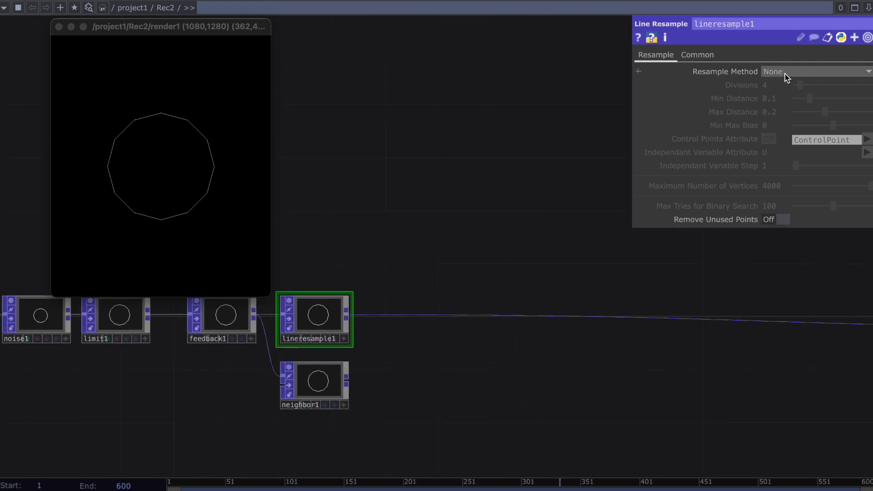
click(785, 73)
click(789, 109)
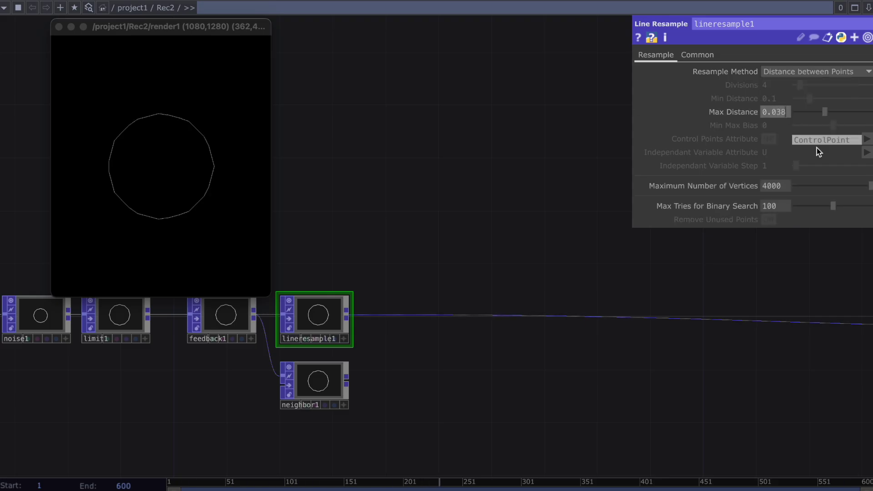
click(787, 186)
text(1)
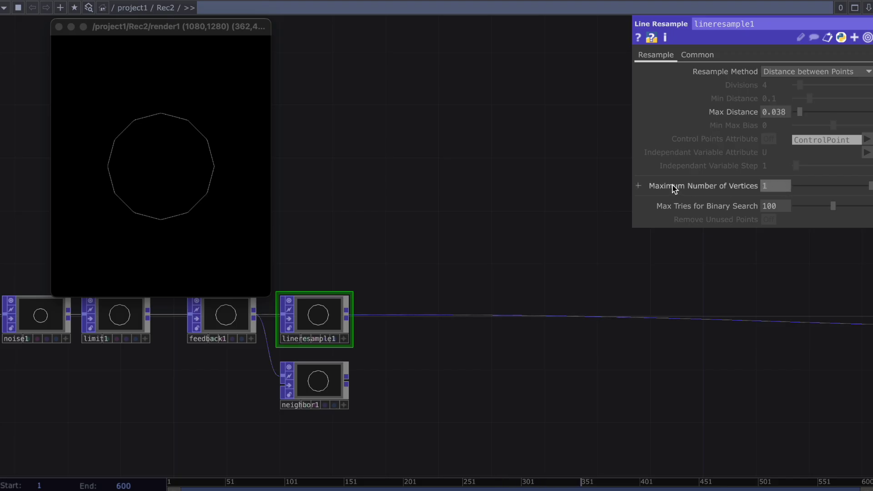
text(200)
Step: Copy the Line Resample POP's Maximum Number of Vertices and paste it as a reference into Max Tries for Binary Search
right_click(755, 185)
click(716, 124)
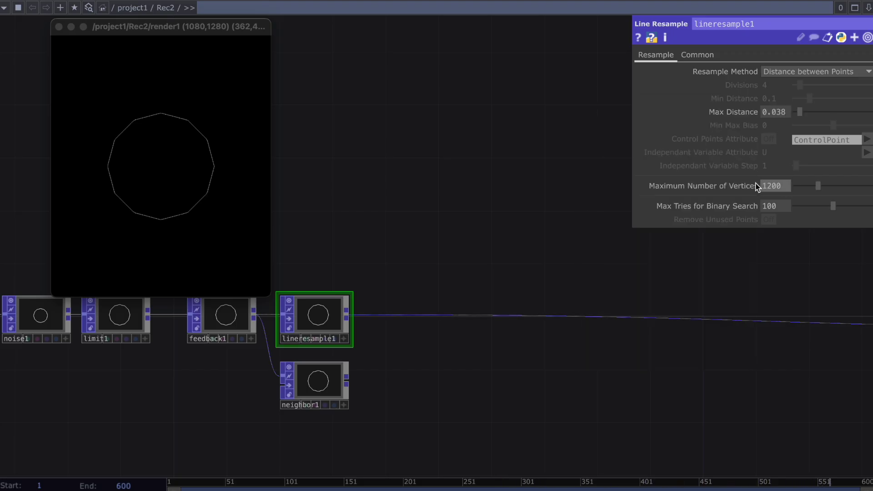
right_click(770, 207)
click(731, 261)
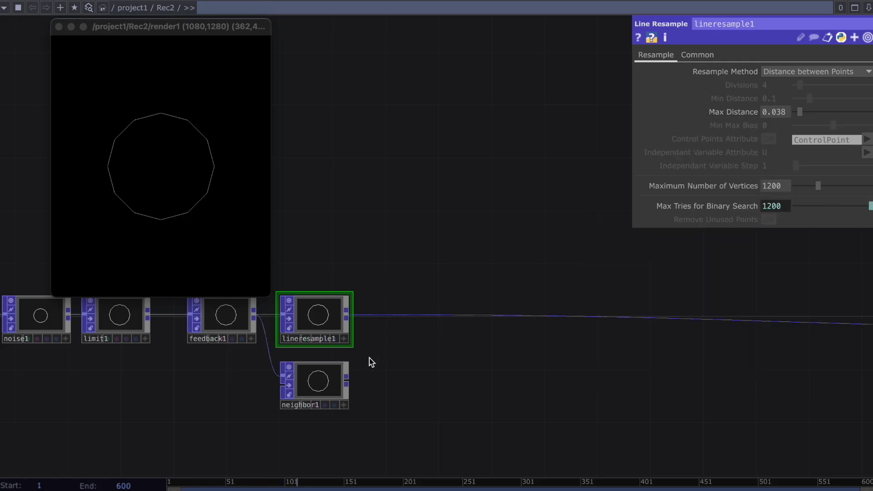
Step: Paste the copied Maximum Number of Vertices parameter as a reference into the Neighbor POP's Max Neighbors
click(348, 374)
right_click(763, 176)
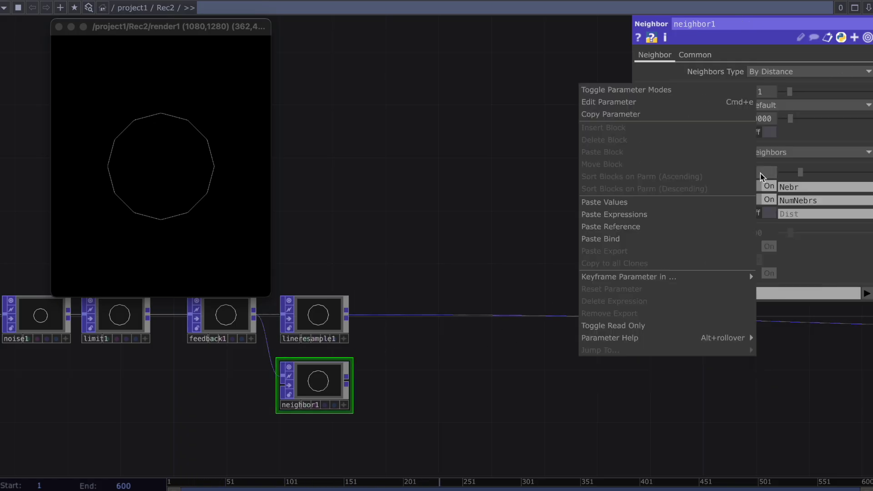
click(709, 225)
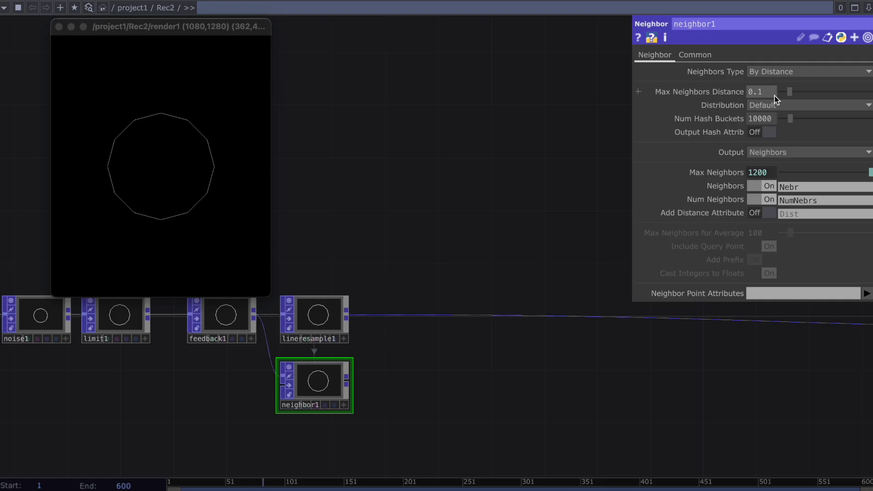
Step: Set the Neighbor POP's max neighbors distance to 1 and its number of hash buckets to 200
drag(768, 92, 702, 93)
text(1)
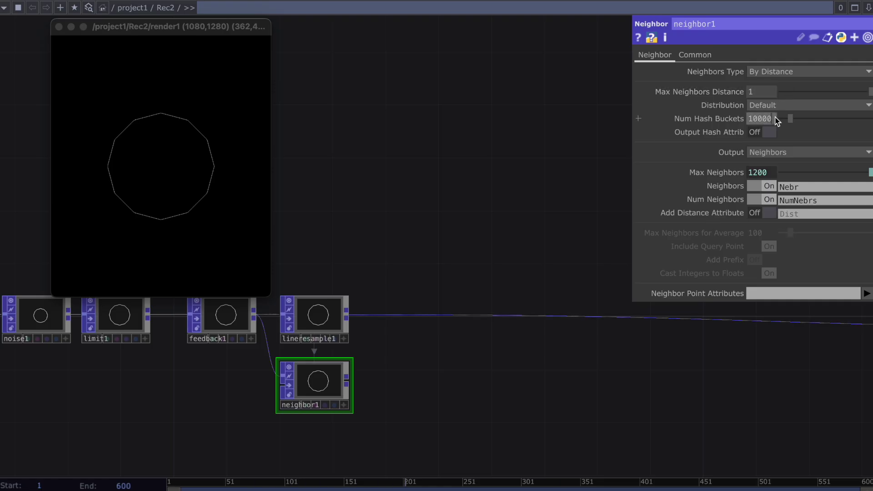
drag(776, 121, 706, 121)
text(200)
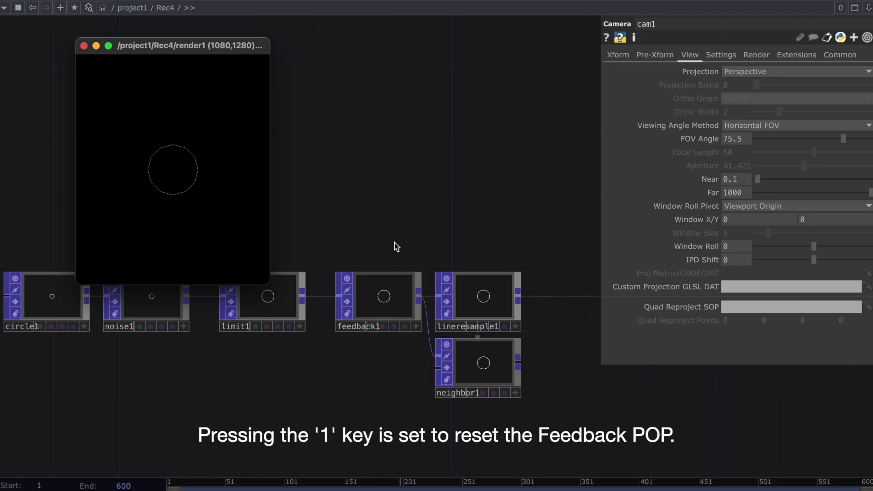
Step: Create a Keyboard In CHOP and place it directly above the Feedback POP
drag(394, 243, 392, 267)
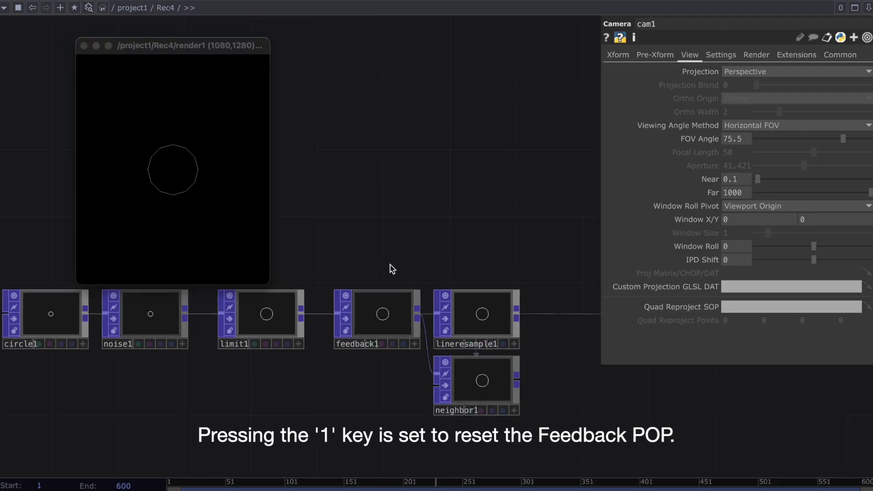
key(Tab)
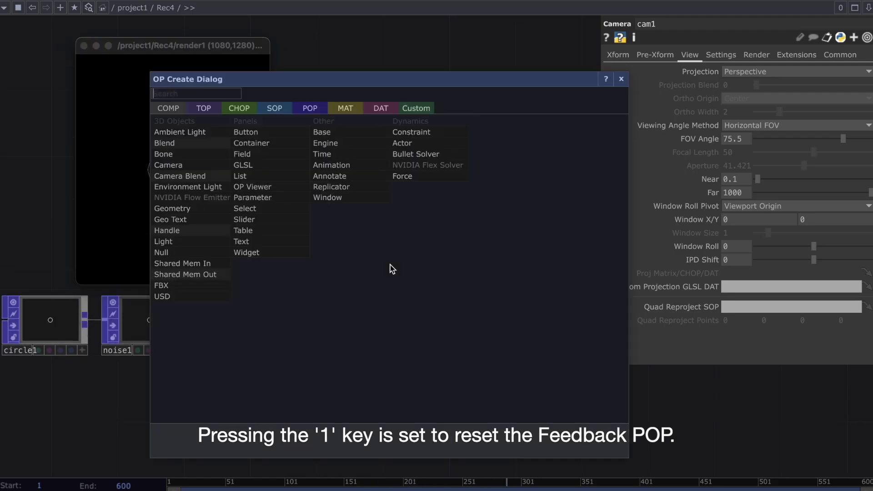
click(247, 109)
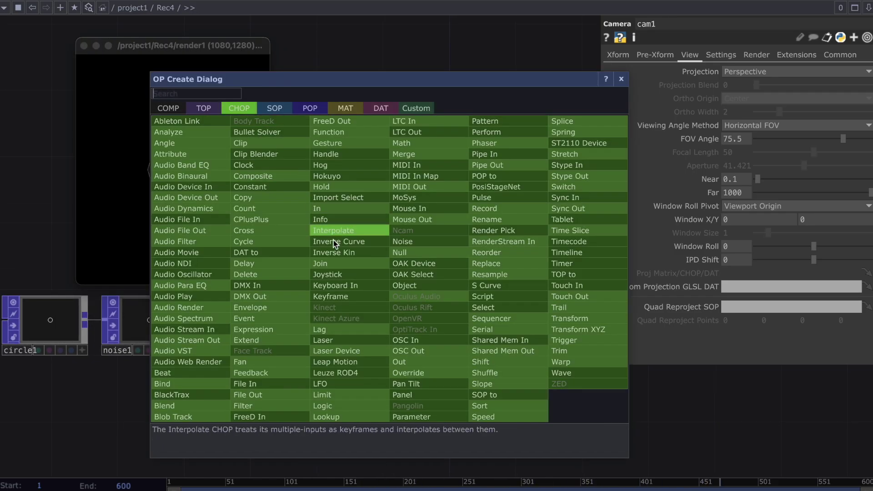
click(345, 286)
click(377, 257)
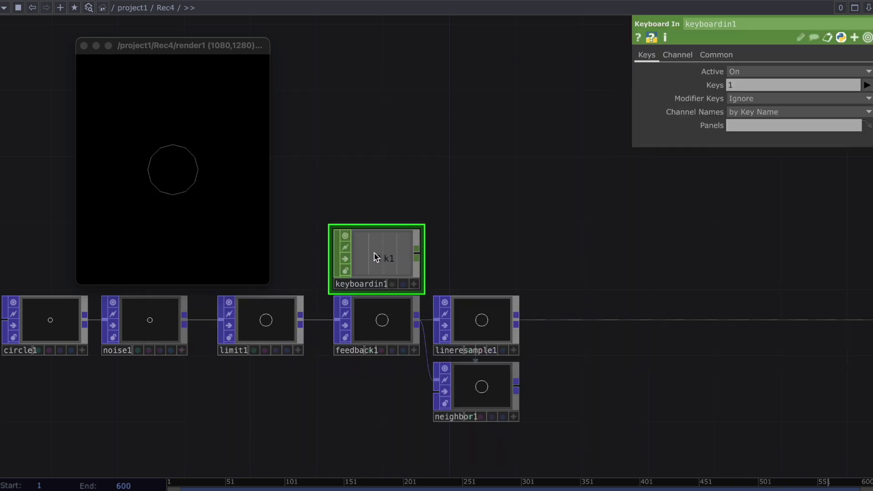
Step: Link the Keyboard In CHOP's k1 channel to the Feedback POP's Start pulse parameter
click(391, 300)
click(413, 285)
drag(381, 249, 686, 111)
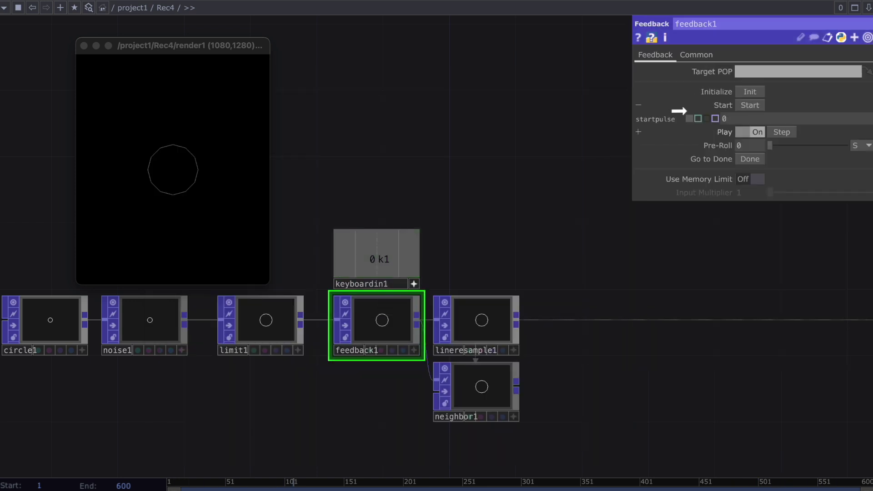
drag(738, 100, 738, 101)
click(739, 101)
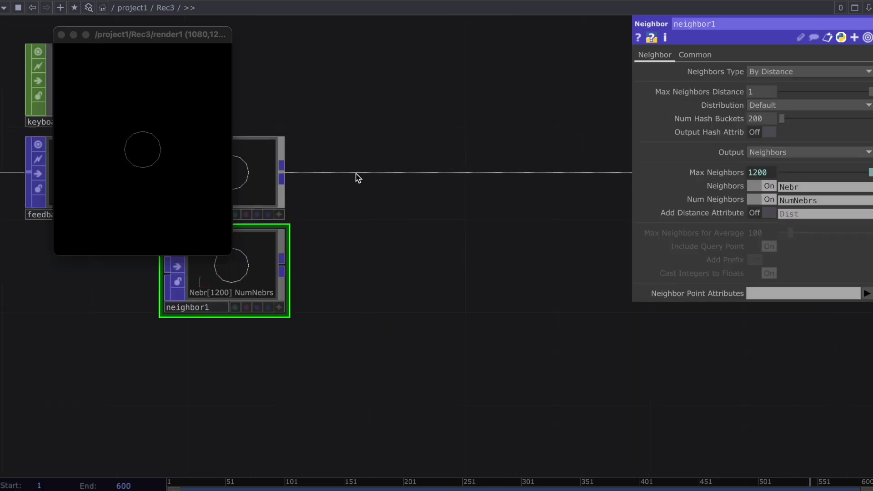
Step: Insert a GLSL POP after the Line Resample POP and connect the Neighbor POP as its second input
right_click(358, 176)
click(405, 160)
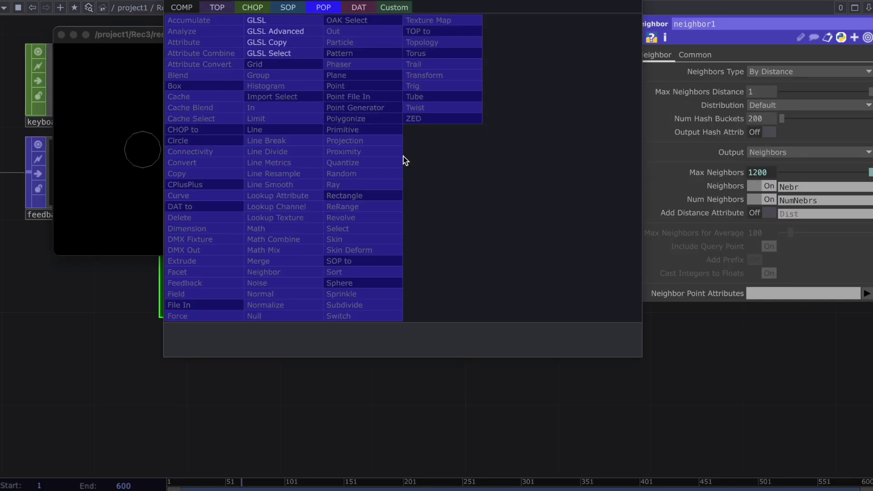
click(257, 20)
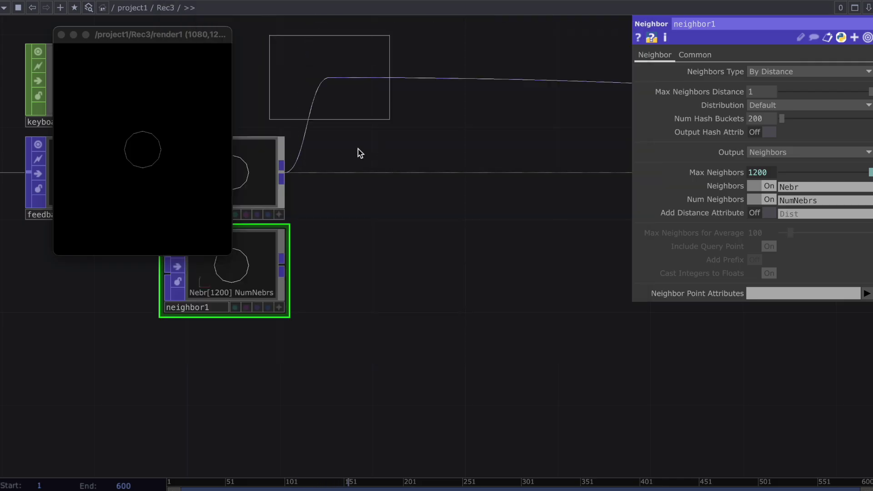
click(362, 190)
drag(282, 266, 304, 199)
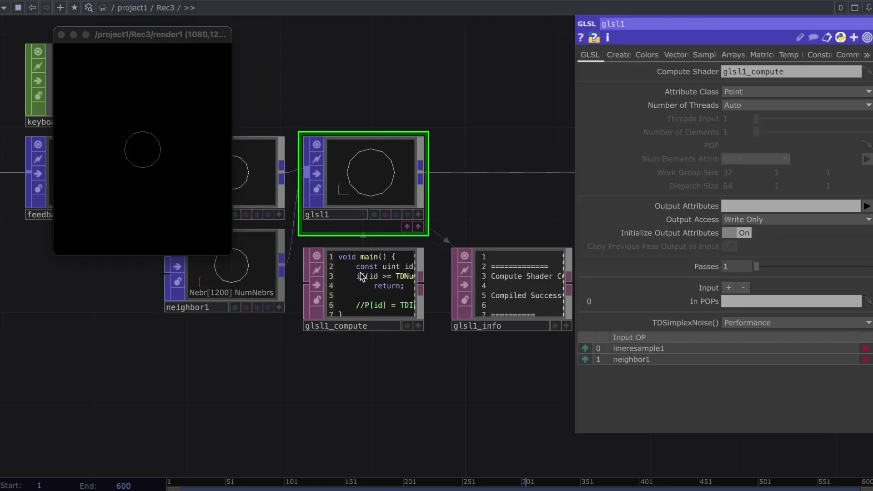
Step: Replace the default code in the glsl1_compute DAT with the copied shader code that writes P and radius
click(419, 326)
drag(313, 255, 373, 350)
key(BackSpace)
key(ctrl+v)
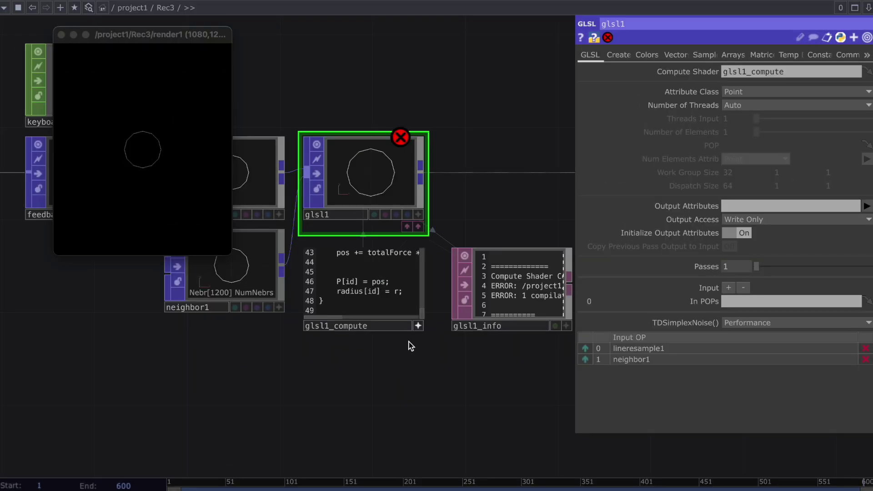
Step: Define a float vector uniform named uTime on the GLSL POP and drive its value with the absolute-time step-seconds expression
click(676, 55)
click(727, 85)
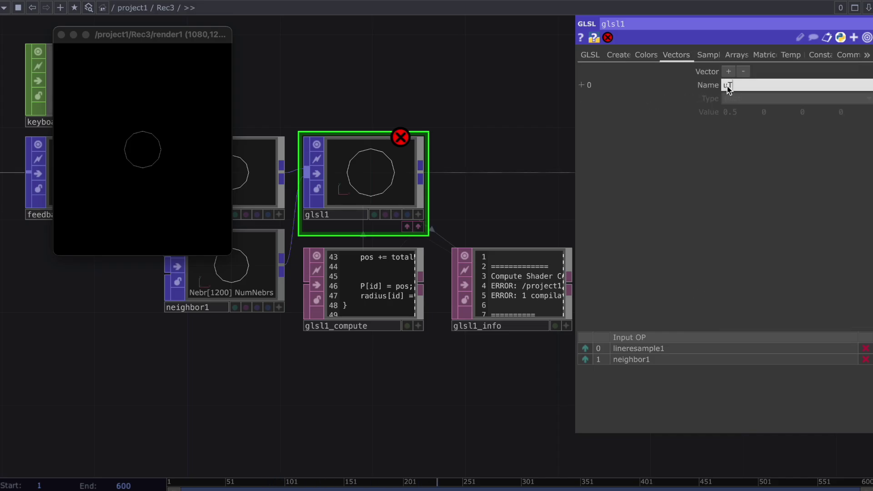
text(uTime)
key(Tab)
text(ab)
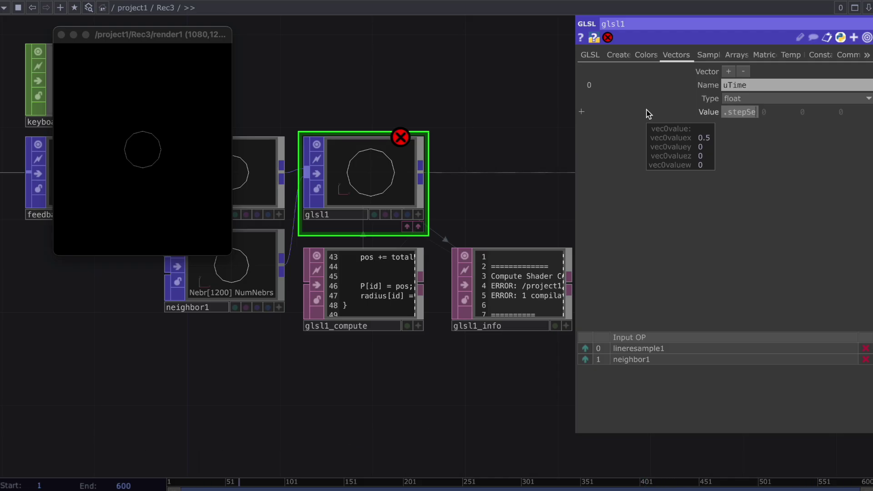
Step: Set the GLSL POP's output attributes to P and radius
click(599, 59)
click(866, 206)
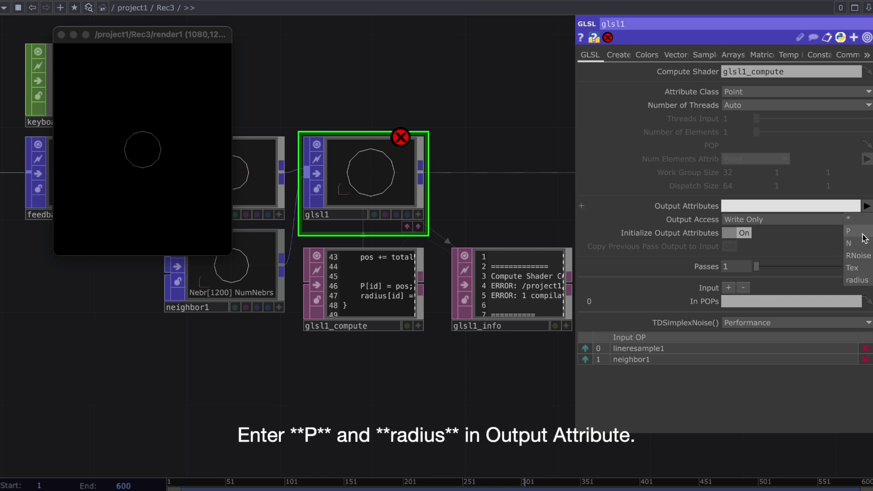
click(863, 235)
click(867, 206)
click(859, 280)
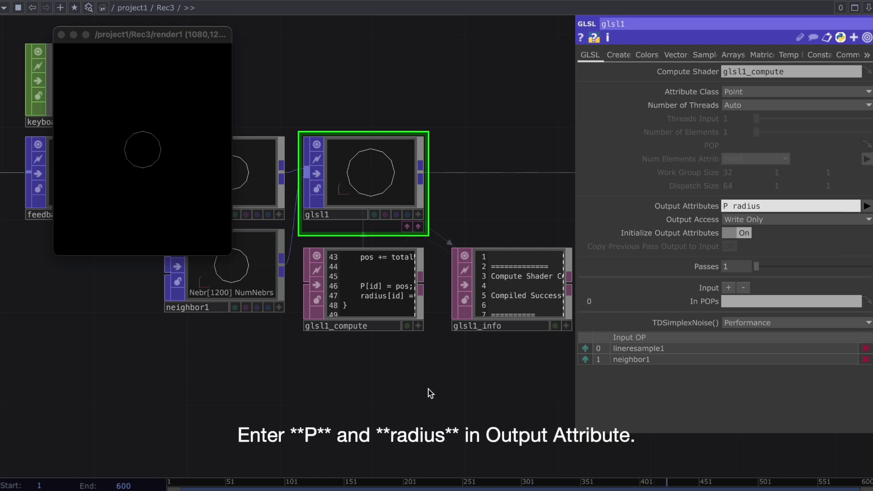
Step: Assign the GLSL POP as the target of the first Feedback POP to close the feedback loop
drag(429, 389, 355, 400)
scroll(356, 400, down, 3)
drag(431, 298, 499, 359)
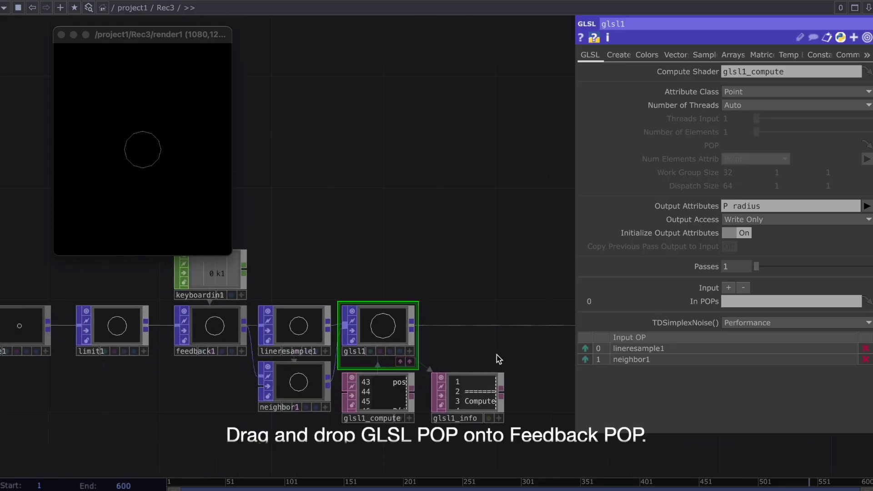
drag(386, 325, 206, 325)
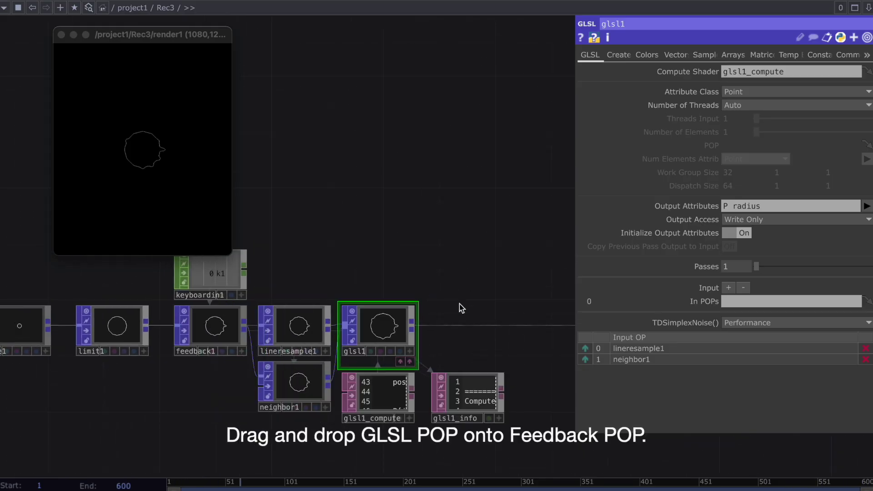
Step: Insert a Transform POP after the GLSL POP with a Z translate of 0.004, leaving room on the wire before it
drag(425, 296, 227, 300)
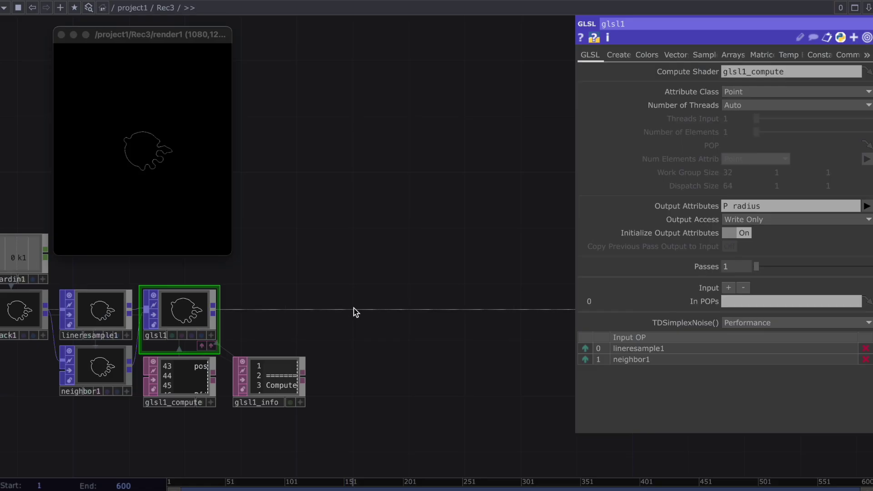
right_click(353, 310)
click(393, 297)
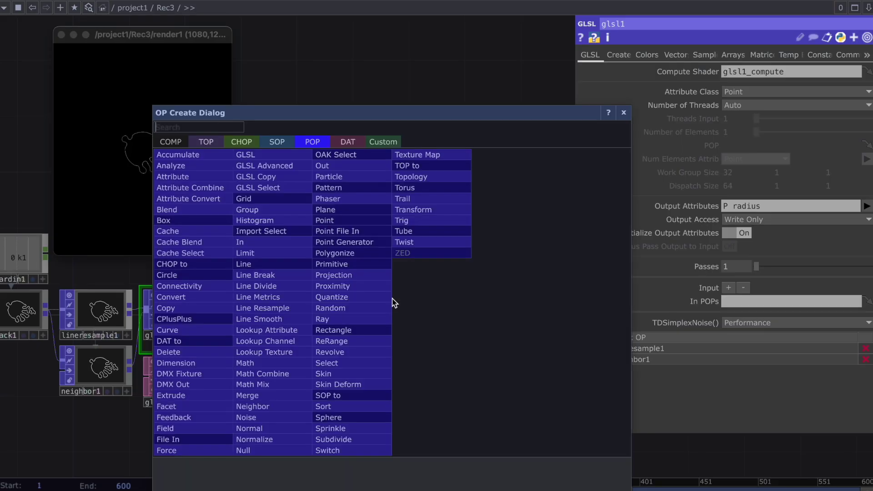
text(trans)
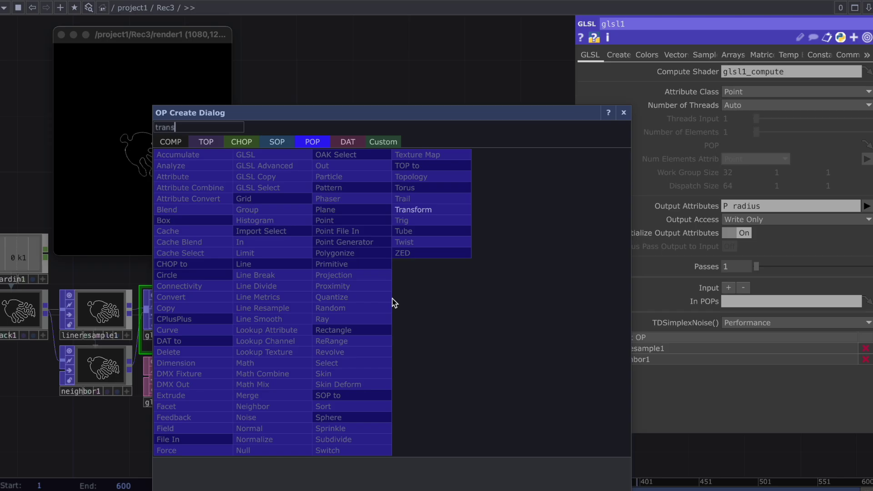
click(422, 210)
click(422, 313)
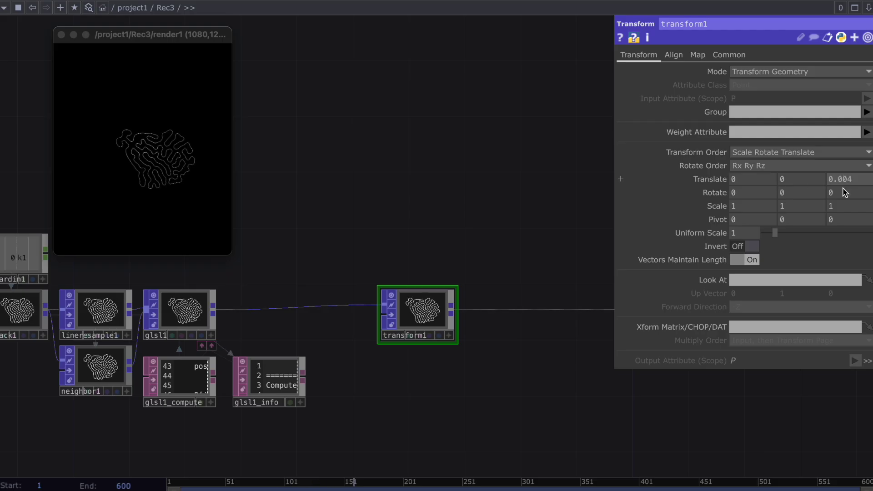
drag(419, 332, 531, 332)
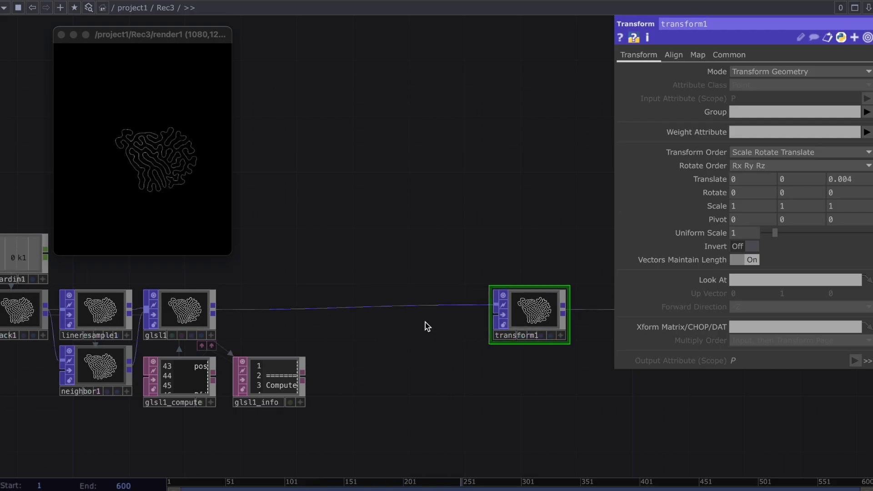
Step: Insert a second Feedback POP between the GLSL POP and the Transform POP
right_click(396, 309)
click(413, 298)
text(feed)
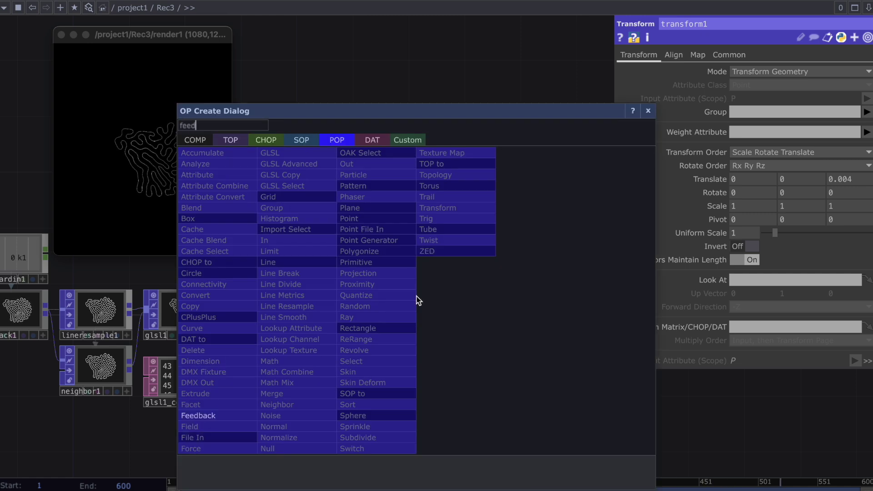
click(216, 417)
click(414, 312)
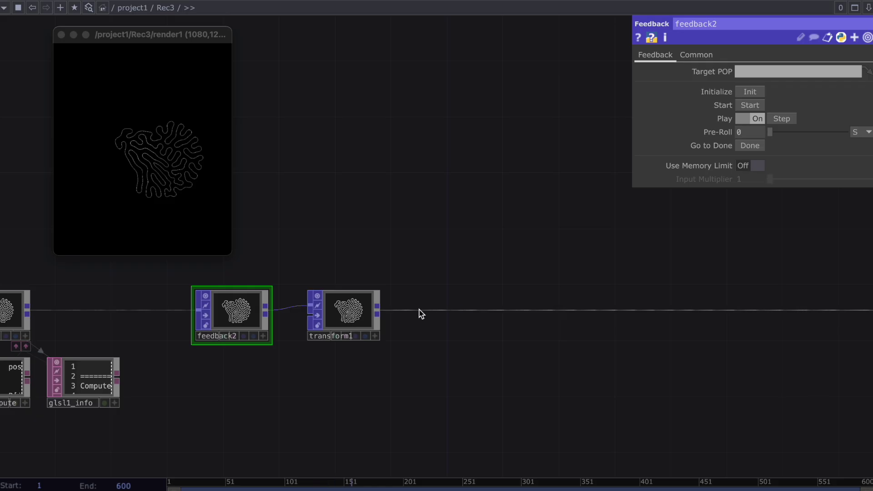
Step: Insert a Null POP after the Transform POP and move the Transform POP below the wire
right_click(419, 310)
click(444, 298)
click(443, 298)
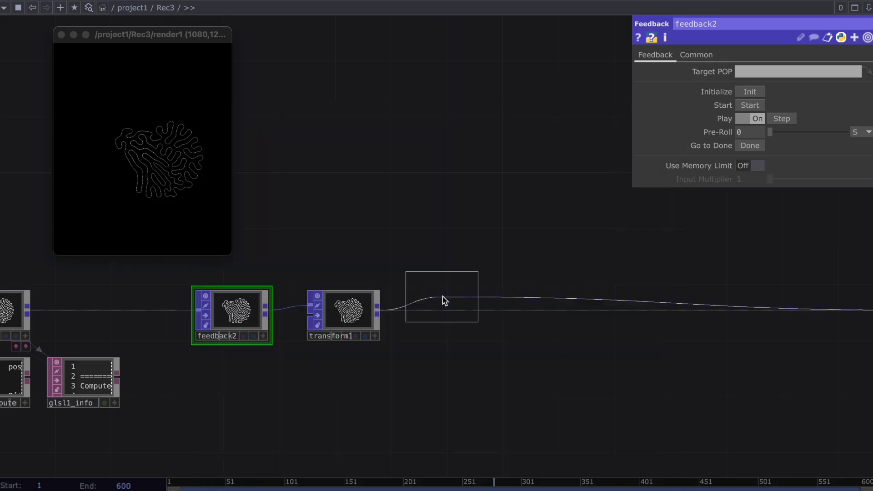
click(445, 300)
drag(355, 325, 353, 380)
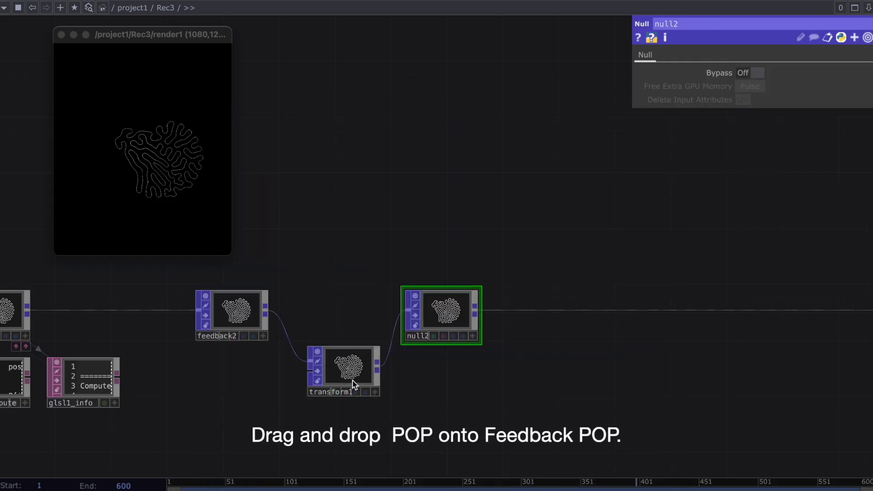
Step: Assign the new Null POP as the second Feedback POP's target and orbit the geometry in the null's active viewer
drag(442, 310, 250, 315)
middle_drag(259, 321, 273, 337)
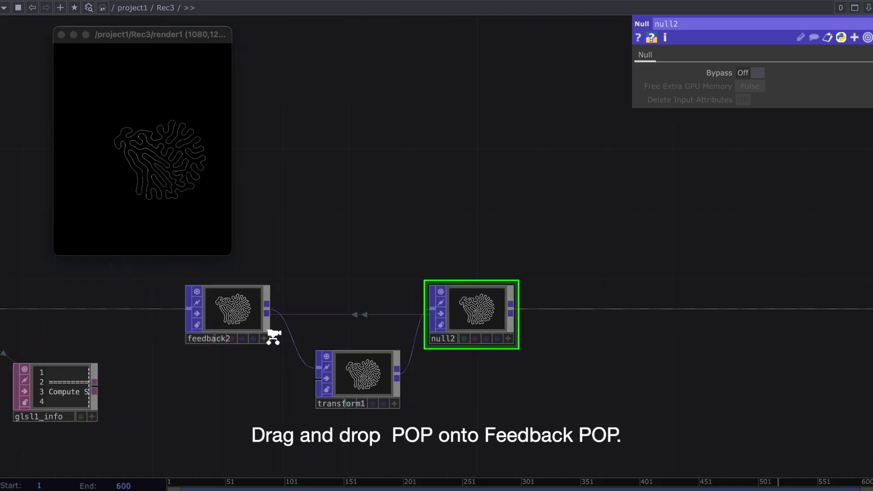
scroll(280, 341, up, 2)
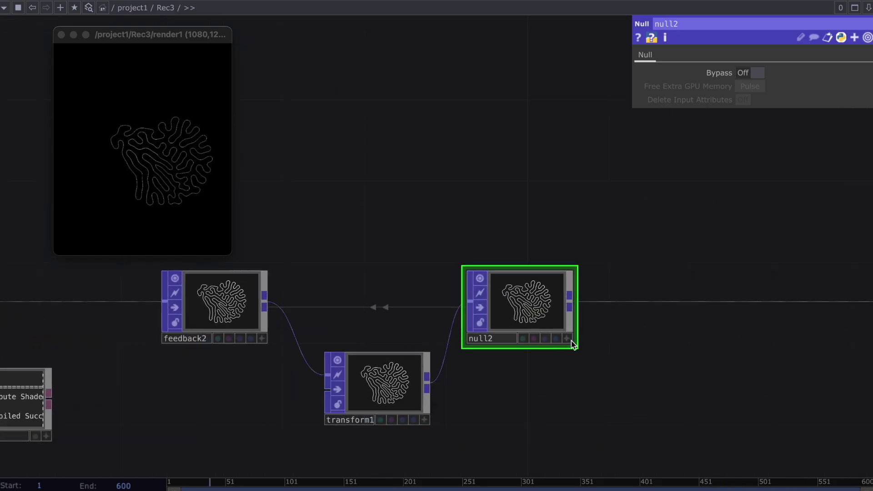
click(568, 339)
drag(515, 332, 528, 324)
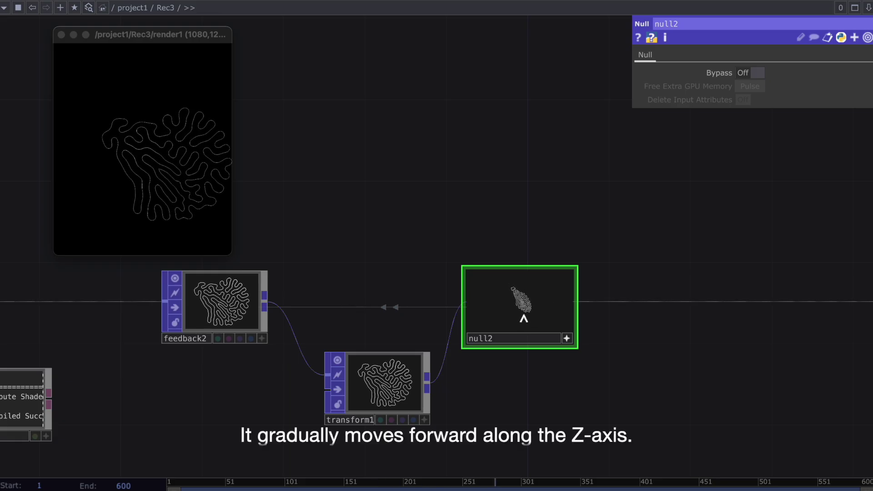
Step: Link the Keyboard In CHOP's k1 channel to the second Feedback POP's Start pulse and trigger a reset of the feedback loops
drag(271, 407, 406, 408)
scroll(405, 407, down, 1)
drag(361, 312, 285, 312)
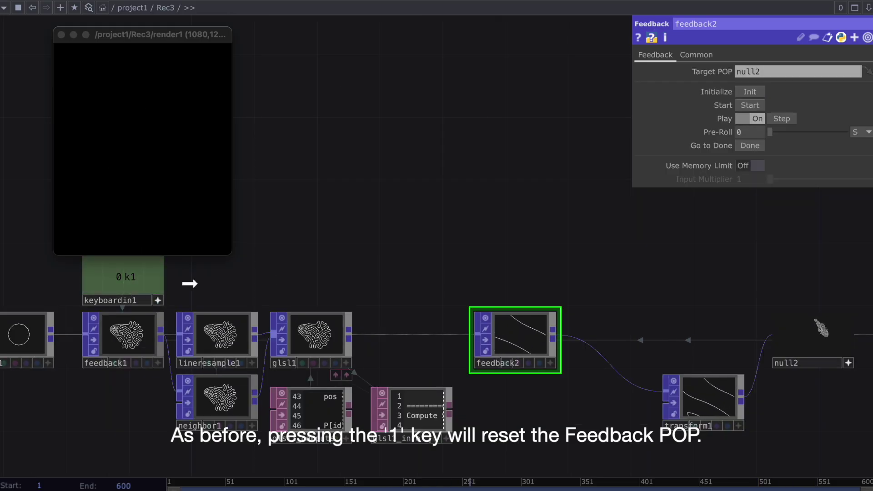
drag(190, 284, 751, 106)
click(750, 99)
drag(571, 269, 363, 264)
scroll(514, 323, up, 1)
key(1)
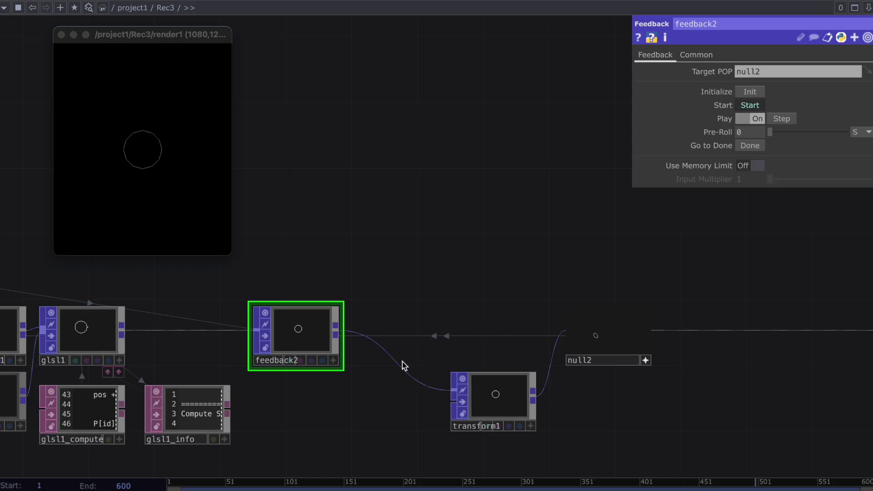
Step: Insert a Merge POP between the second Feedback POP and the Transform POP
right_click(395, 366)
click(403, 358)
text(me)
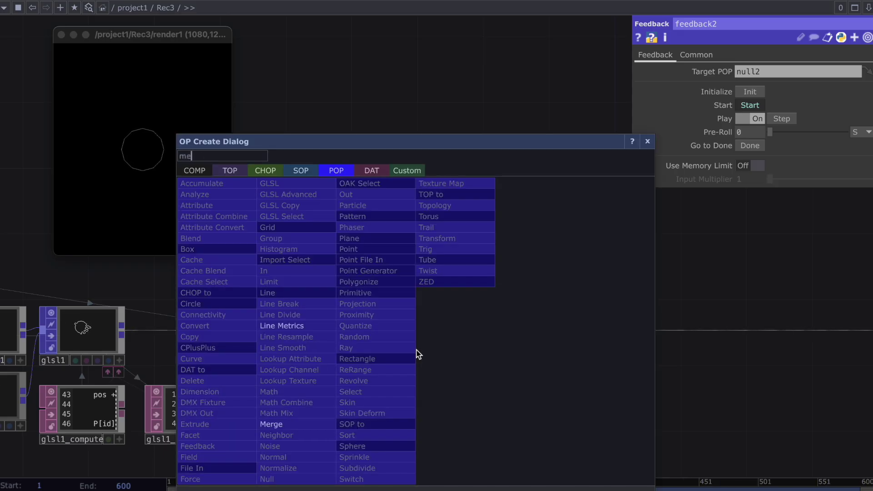
text(rge)
click(291, 425)
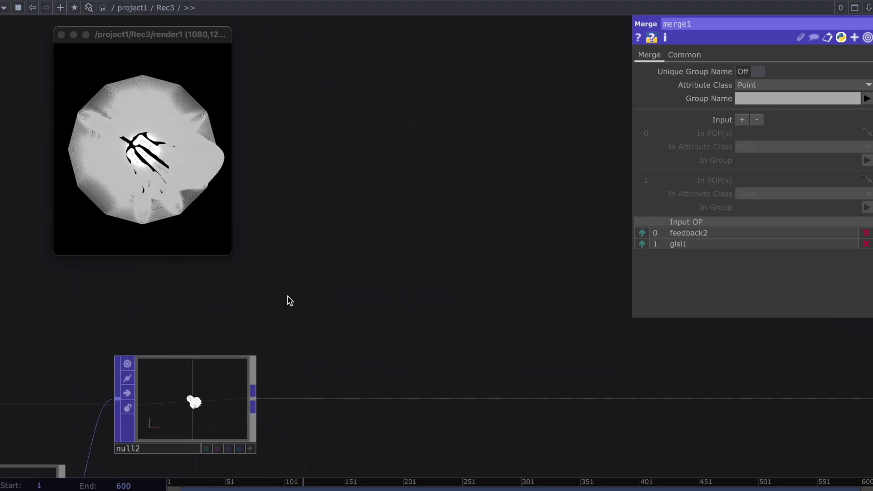
Step: Create a Sphere POP in the empty area above and to the right of null2
key(Tab)
text(sph)
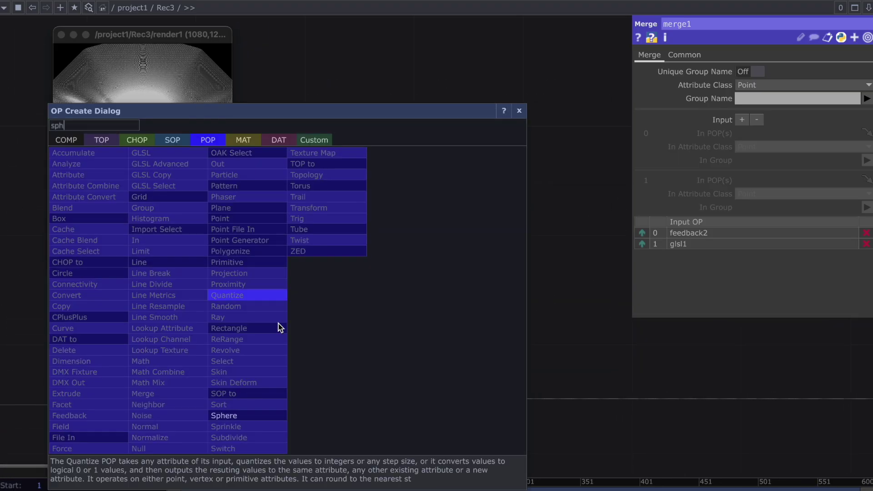
click(273, 413)
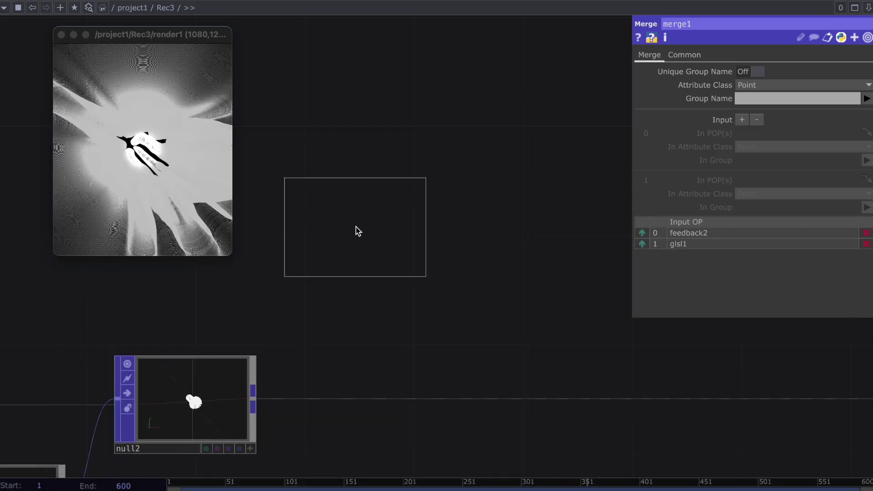
click(374, 234)
Step: Set the sphere's radius to 0.04 on all three axes and its frequency to 1
click(737, 153)
text(0.04)
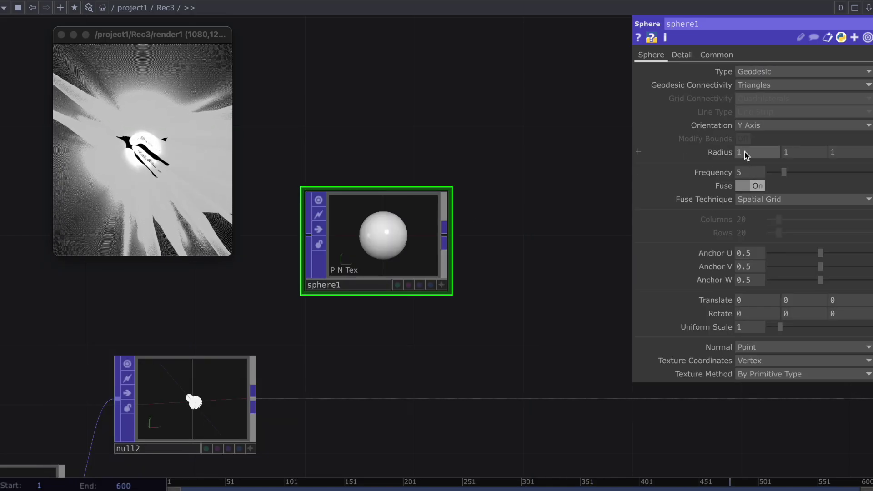
key(Return)
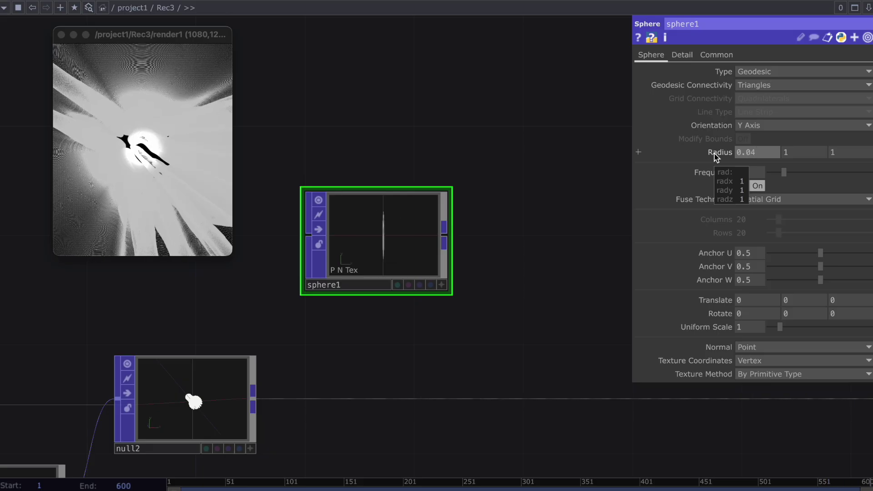
drag(802, 154, 771, 154)
text(0.04)
click(852, 153)
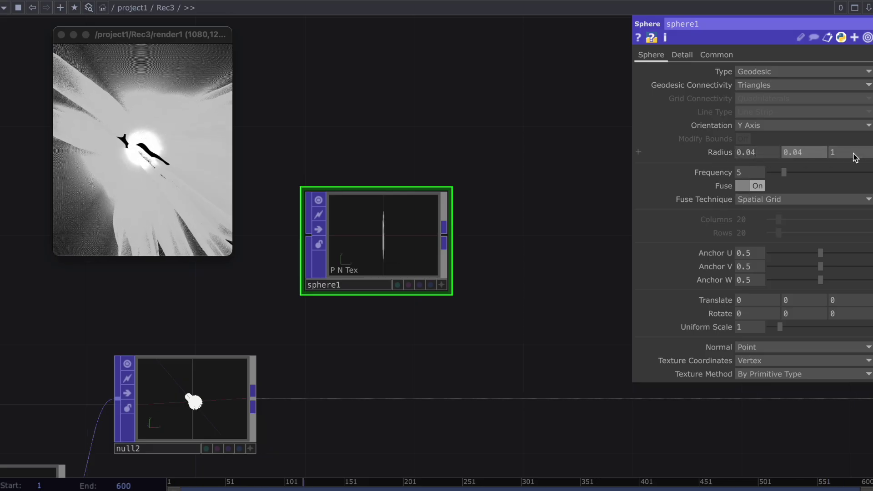
text(0.04)
key(Return)
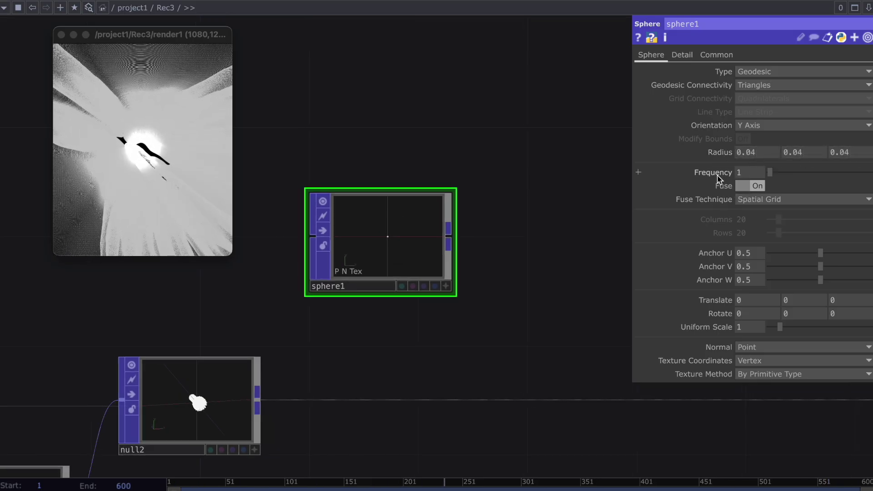
Step: Insert a Copy POP on the wire after null2 and align it with the null's row
drag(508, 305, 454, 286)
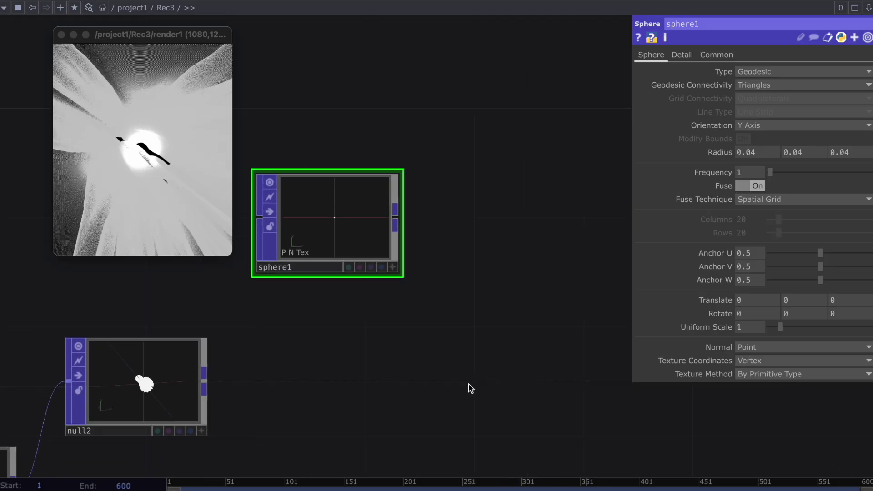
right_click(473, 382)
click(497, 367)
text(cop)
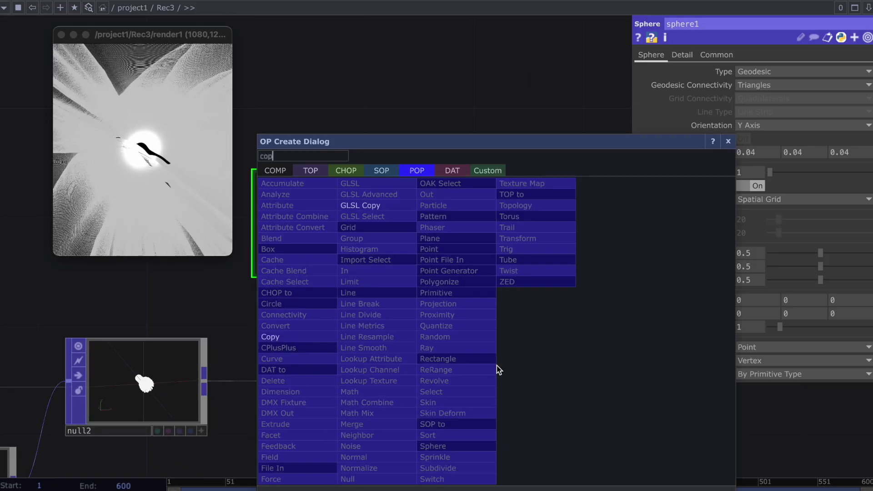
key(Return)
click(512, 367)
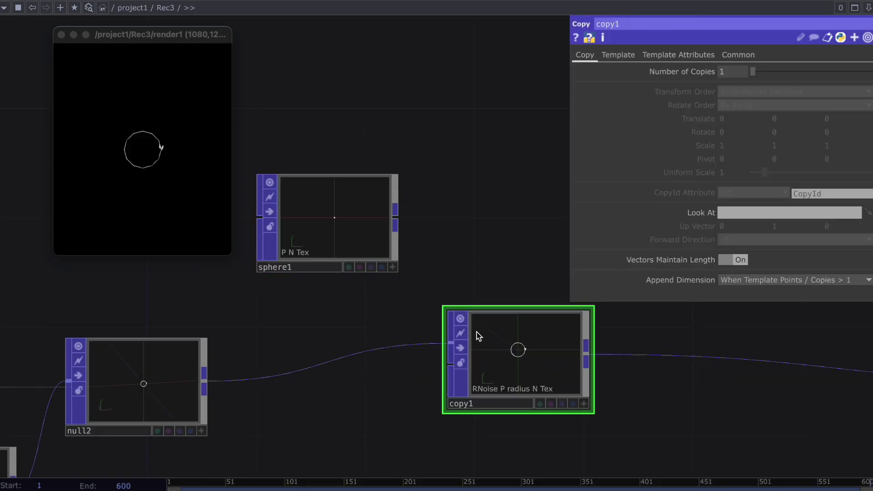
drag(485, 348, 485, 375)
Step: Rewire the Copy POP so the Sphere POP feeds its first input and null2 feeds its second, template input
right_click(424, 371)
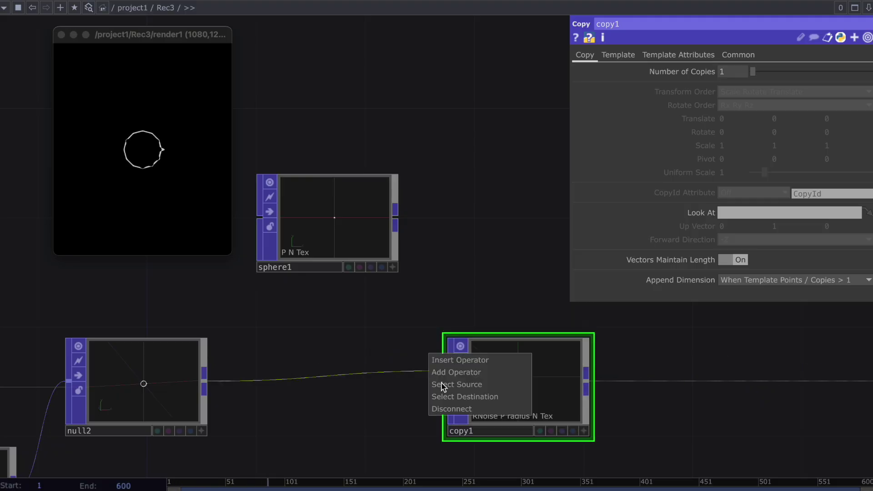
click(450, 410)
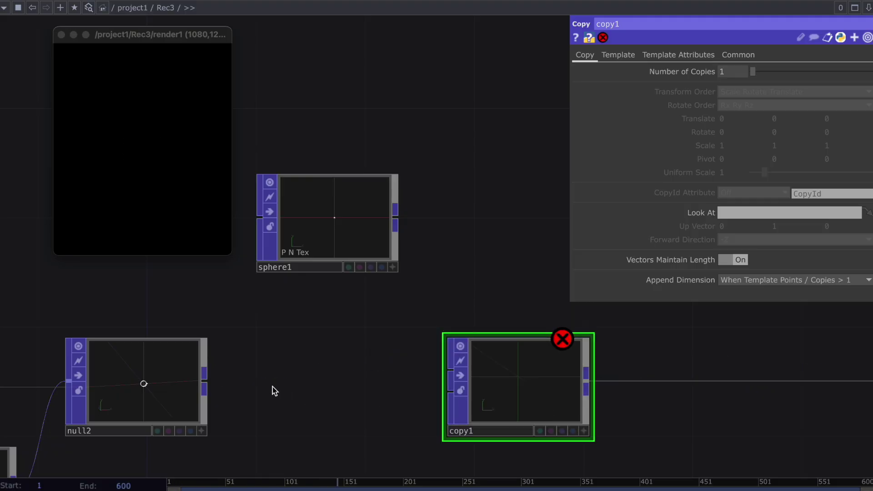
click(438, 400)
click(397, 224)
click(448, 366)
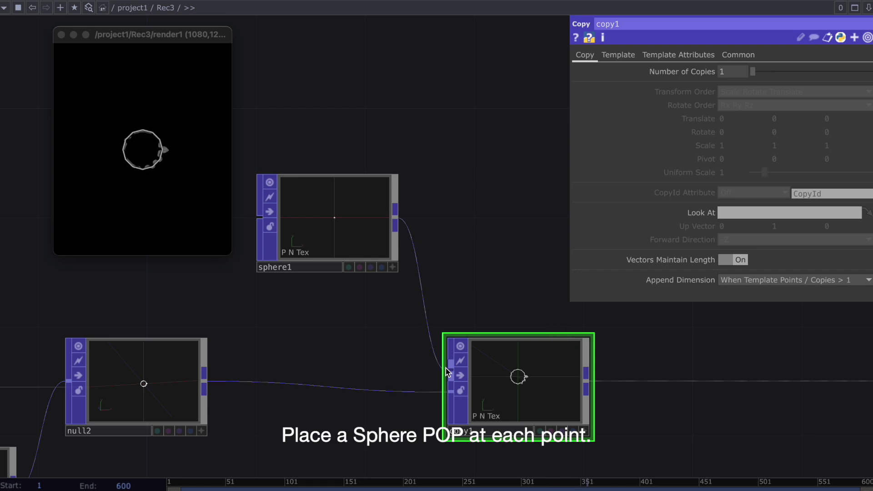
Step: Activate cam1's viewer and orbit the camera so the growing form is seen closer and at an oblique angle
middle_drag(525, 380, 621, 405)
drag(681, 405, 56, 404)
scroll(359, 382, down, 2)
scroll(536, 308, right, 2)
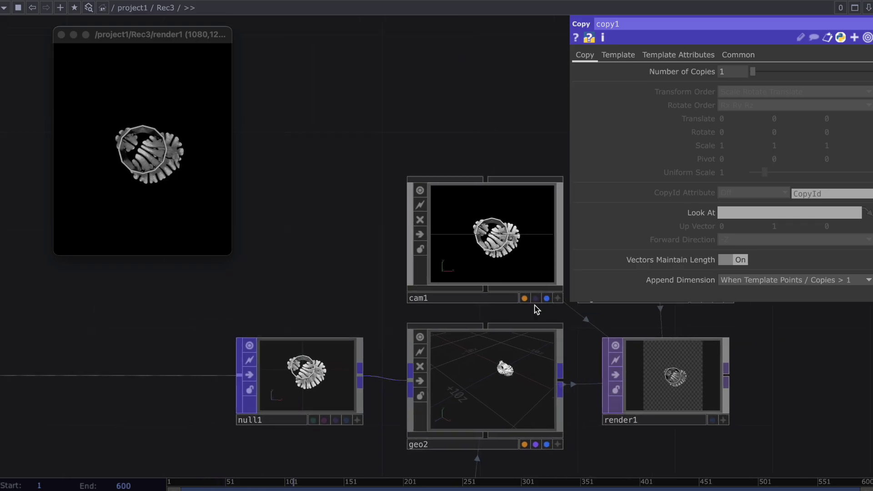
click(527, 298)
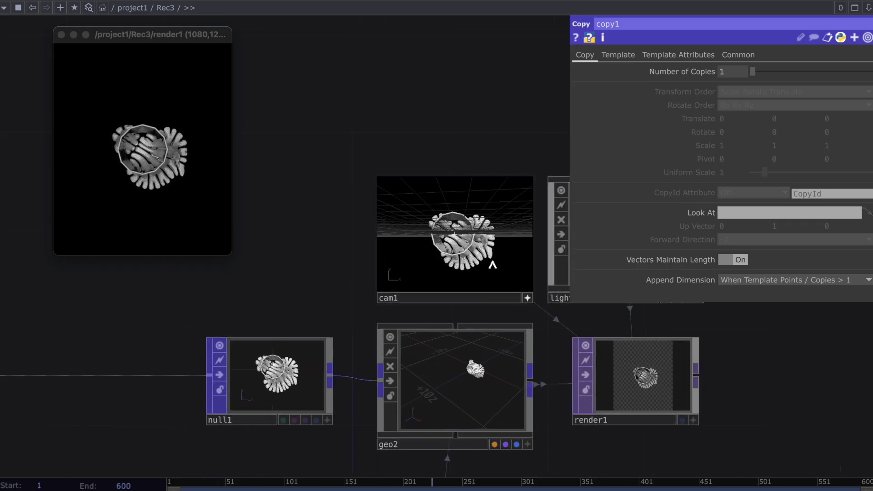
drag(489, 265, 463, 244)
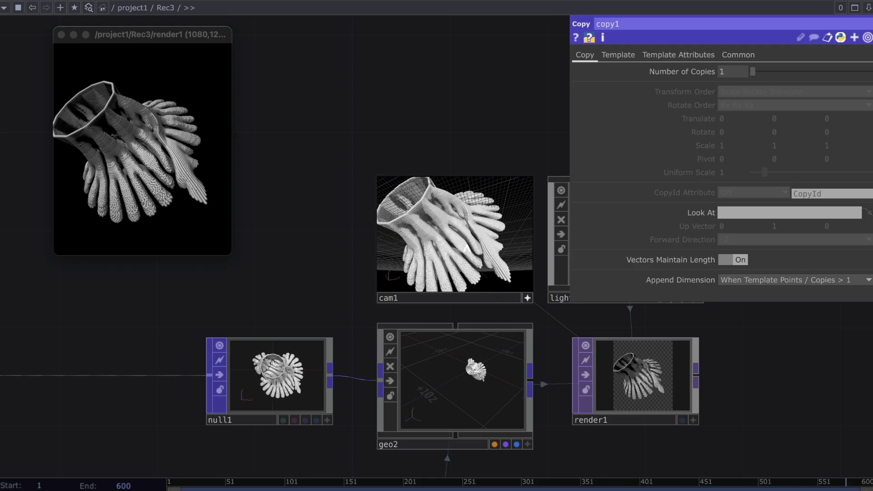
Step: Insert a Line Resample POP on the wire between null2 and copy1
drag(227, 324, 294, 324)
drag(209, 337, 388, 328)
drag(246, 339, 503, 305)
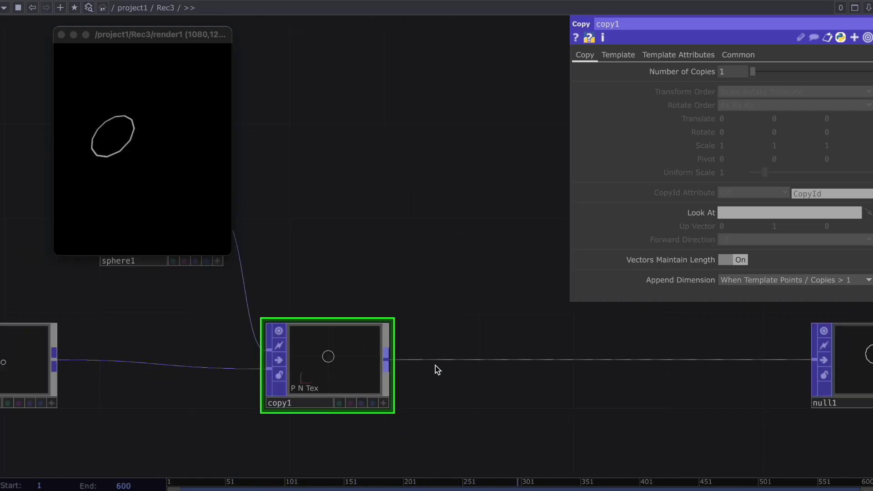
drag(455, 364, 555, 351)
scroll(556, 350, down, 2)
scroll(556, 349, down, 3)
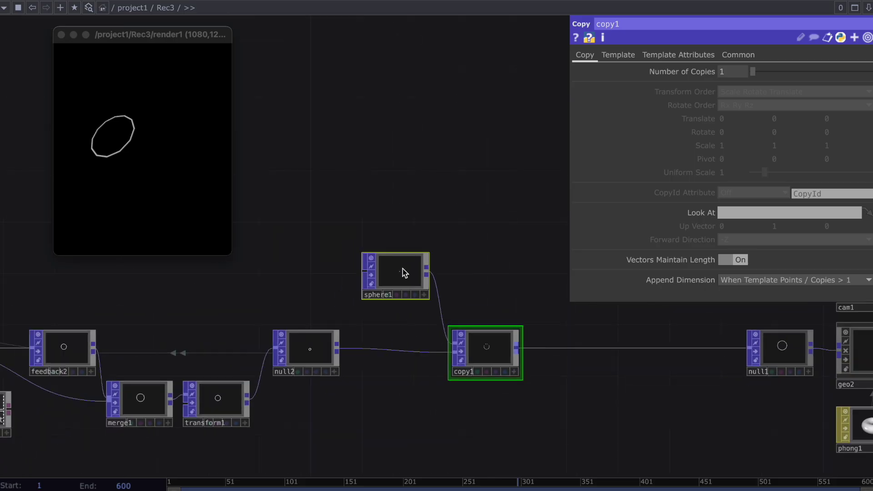
drag(499, 310, 444, 320)
drag(446, 375, 505, 367)
scroll(421, 375, up, 1)
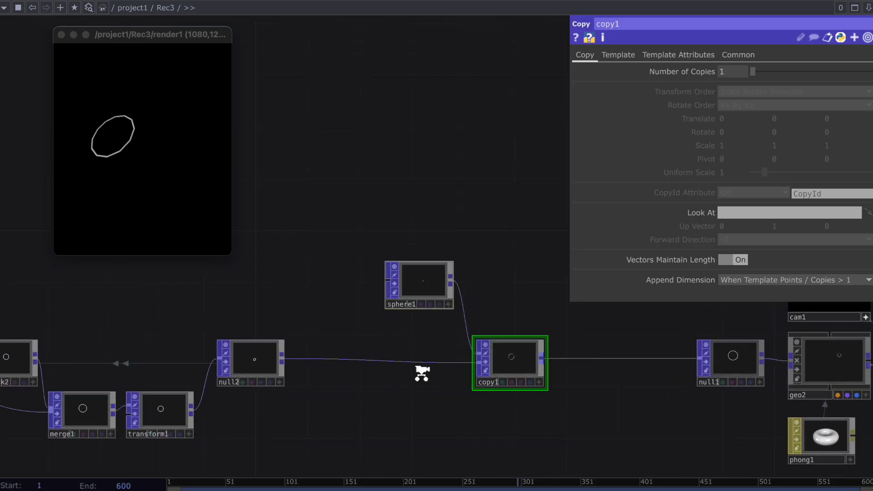
click(410, 366)
right_click(409, 364)
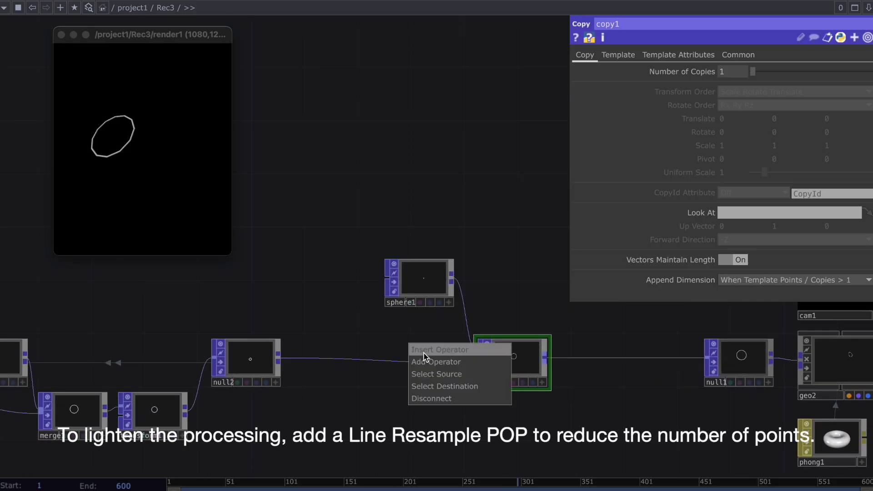
click(423, 349)
text(line)
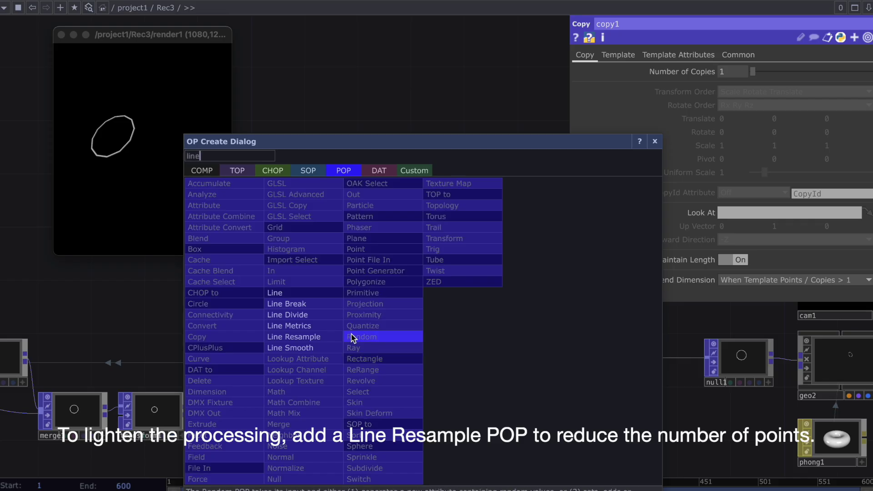
click(337, 337)
click(363, 364)
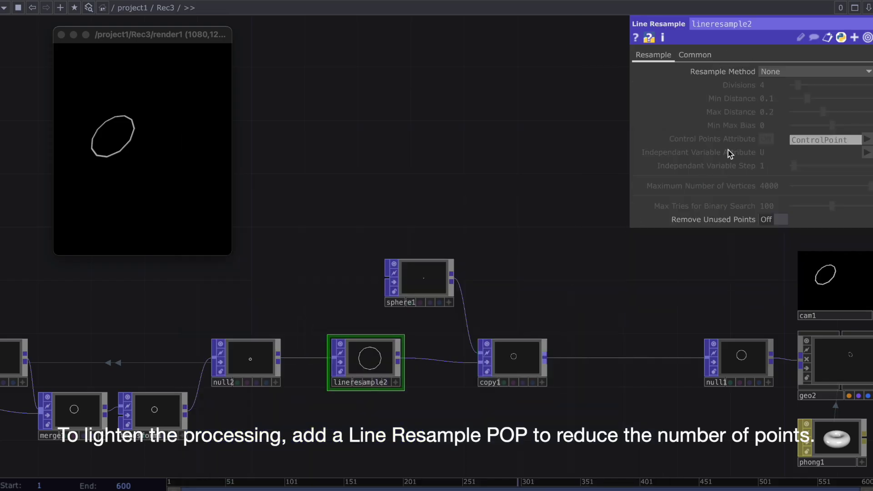
Step: Set the new Line Resample to Divisions per Line Strip with 700 divisions, and group it closely with sphere1 and copy1
click(775, 73)
click(776, 97)
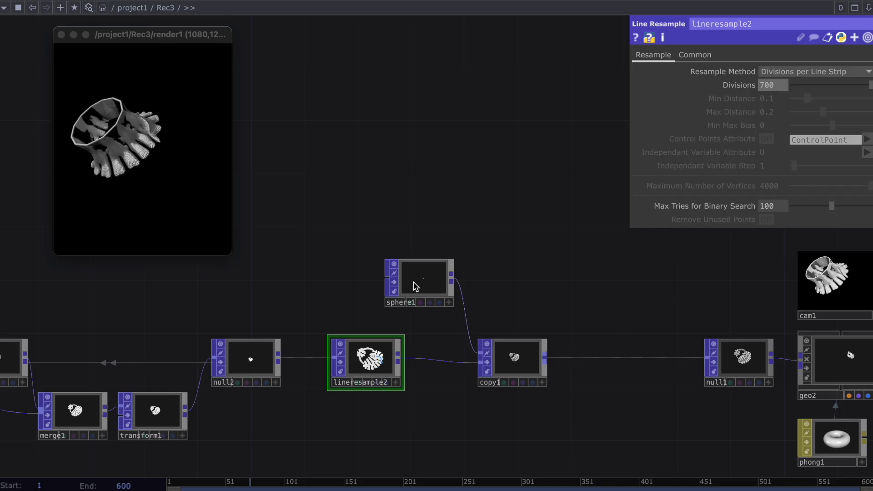
drag(415, 285, 331, 319)
drag(484, 357, 417, 357)
drag(345, 414, 332, 387)
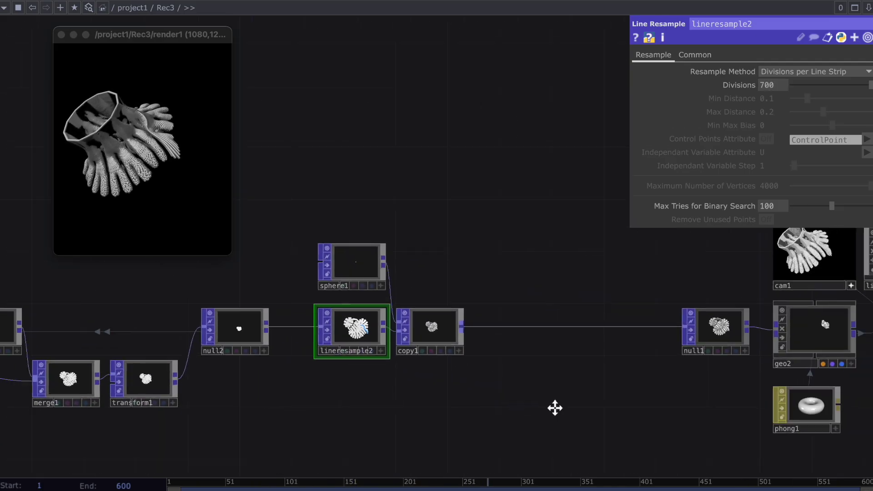
Step: Select all operators in the network and turn off their node previews
drag(554, 408, 346, 400)
mouse_move(396, 405)
middle_down()
mouse_move(380, 408)
mouse_move(396, 405)
middle_up()
drag(400, 396, 322, 382)
middle_drag(321, 382, 384, 400)
drag(384, 400, 475, 412)
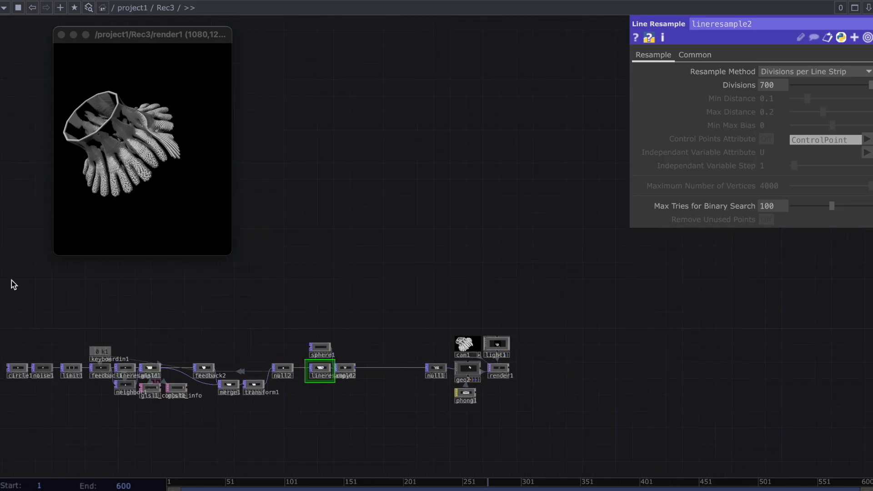
drag(12, 285, 71, 302)
right_drag(36, 304, 650, 416)
scroll(541, 382, up, 5)
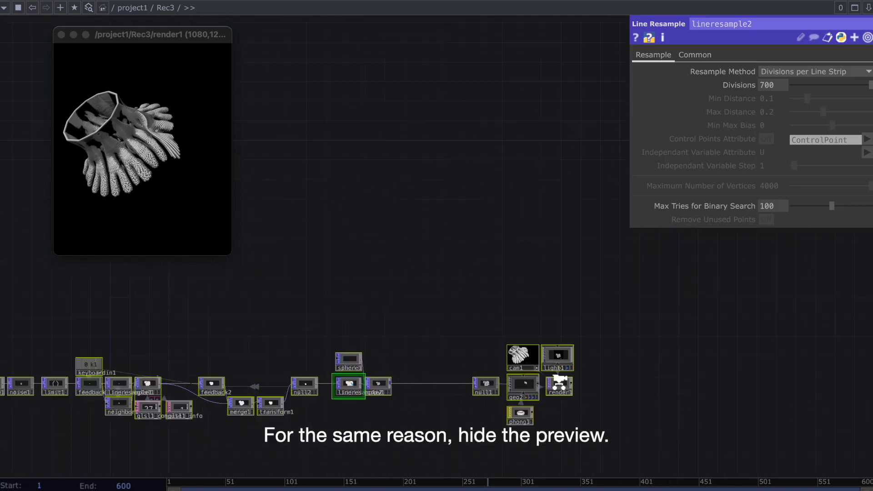
click(530, 369)
drag(211, 280, 296, 297)
scroll(429, 326, down, 1)
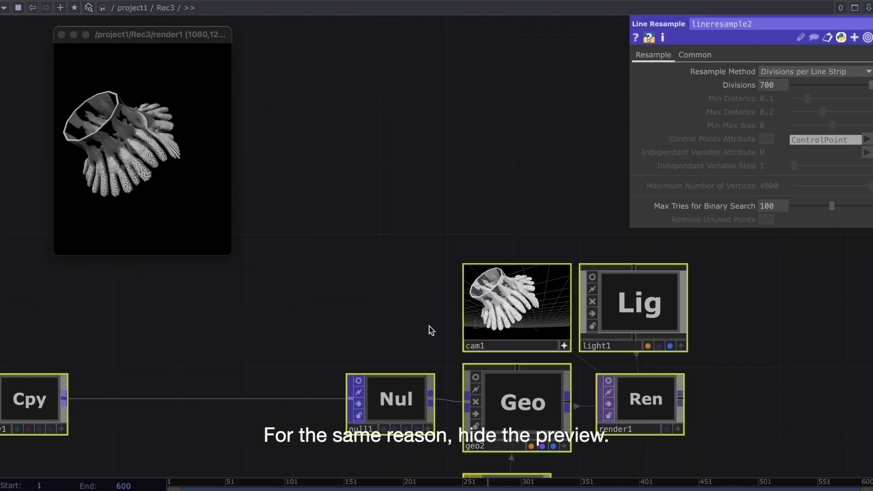
Step: Deactivate cam1's interactive viewer and clear the operator selection
click(565, 345)
drag(401, 327, 384, 302)
click(381, 286)
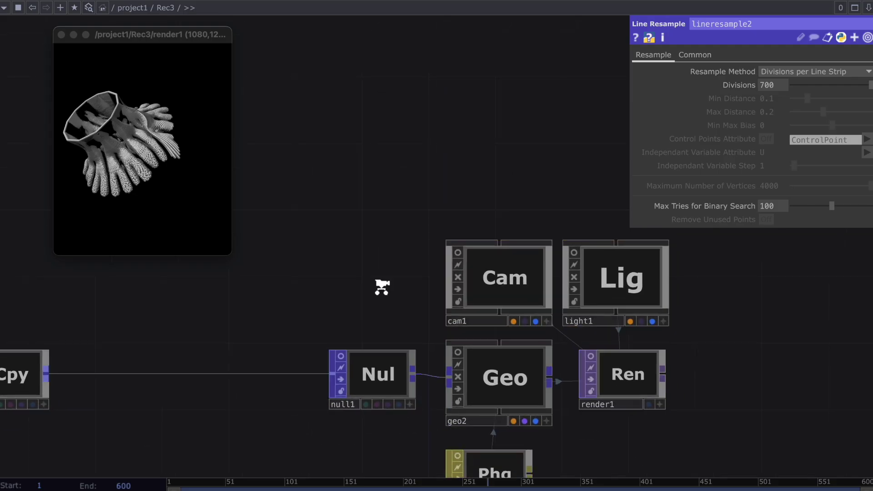
Step: Move null1 together with the camera, light, geometry, material and render operators farther away from copy1 to make room in the chain
scroll(381, 285, down, 3)
right_drag(382, 309, 663, 445)
drag(663, 444, 540, 409)
scroll(540, 409, down, 3)
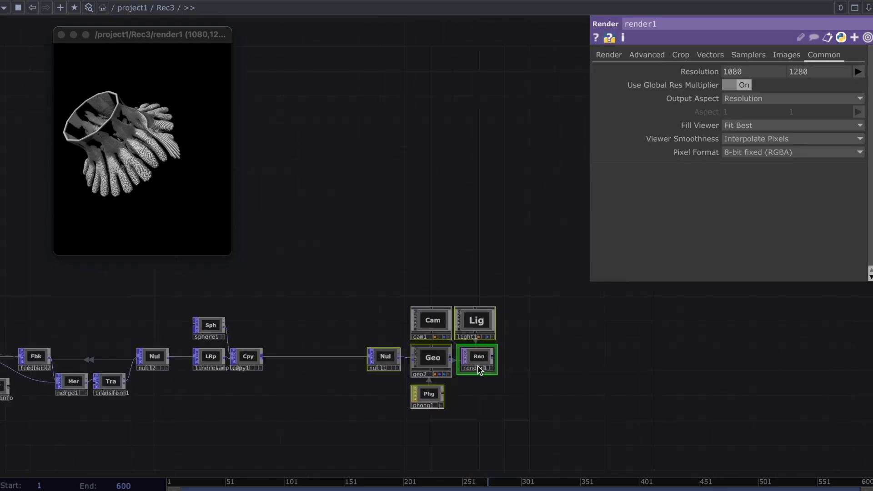
drag(476, 362, 707, 351)
drag(645, 344, 526, 357)
drag(482, 361, 511, 365)
click(486, 366)
scroll(448, 370, up, 3)
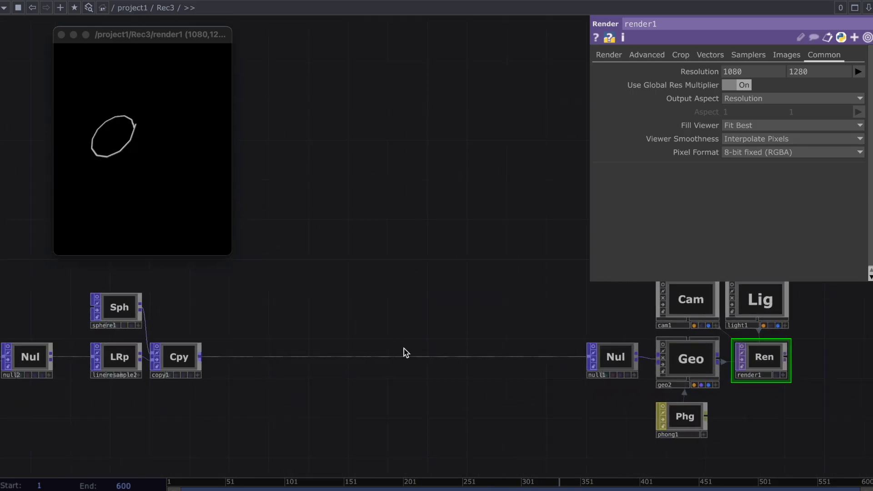
Step: Create a Ramp TOP above the wire between copy1 and null1
scroll(403, 339, up, 1)
key(Tab)
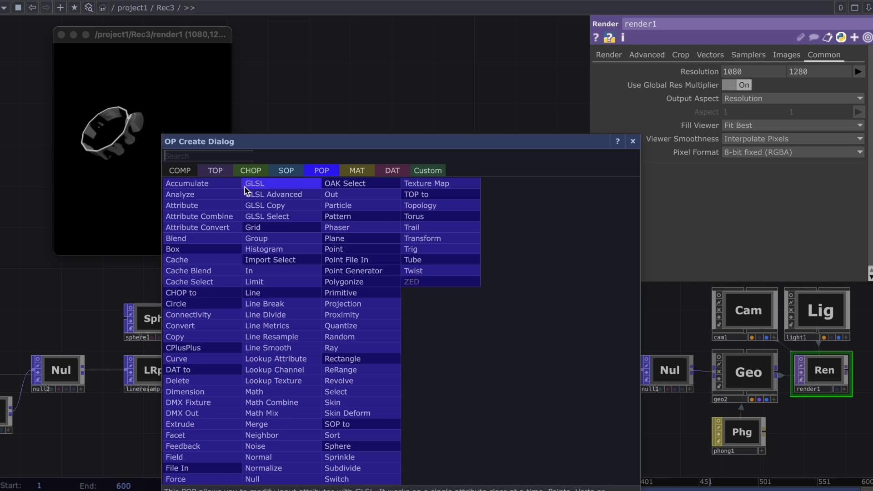
click(212, 170)
text(ra)
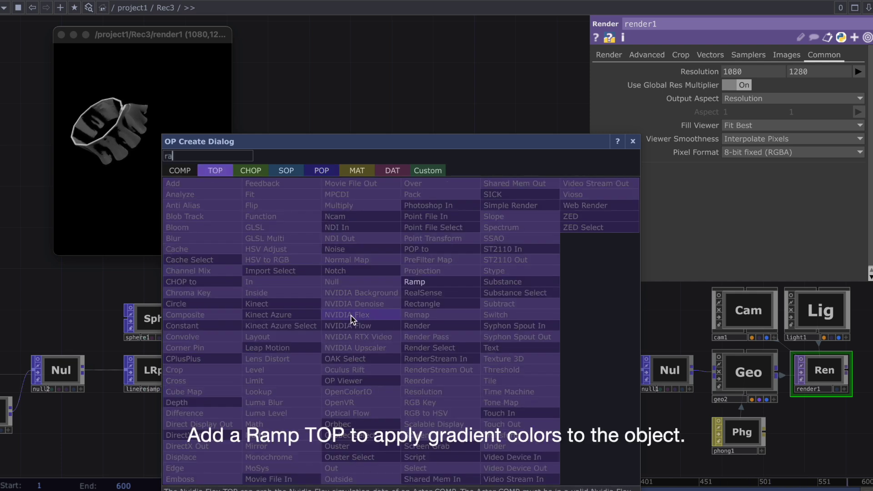
key(Return)
click(357, 304)
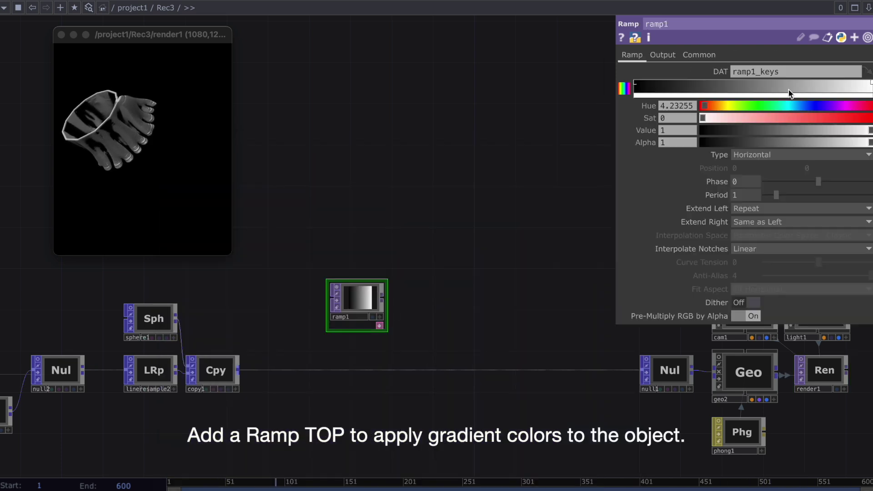
Step: Copy lineresample1's Maximum Number of Vertices parameter and paste it as a reference into ramp1's resolution width
click(699, 54)
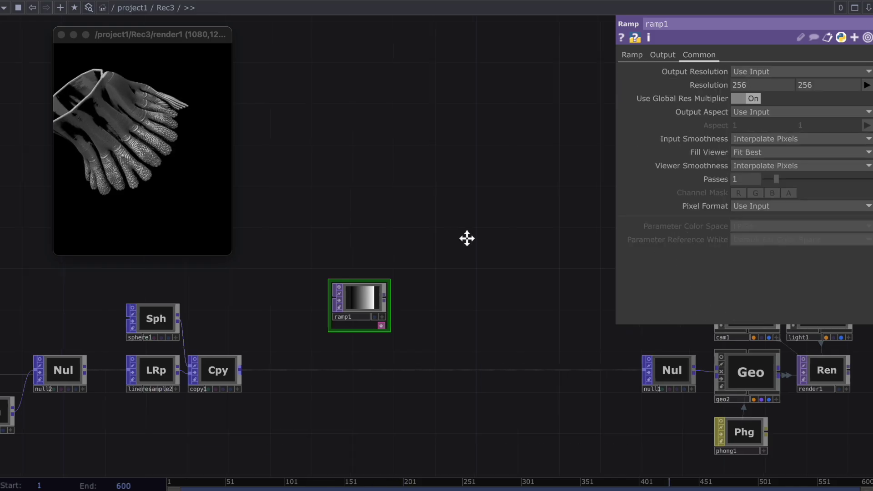
scroll(482, 238, left, 5)
scroll(181, 350, down, 3)
key(1)
click(64, 374)
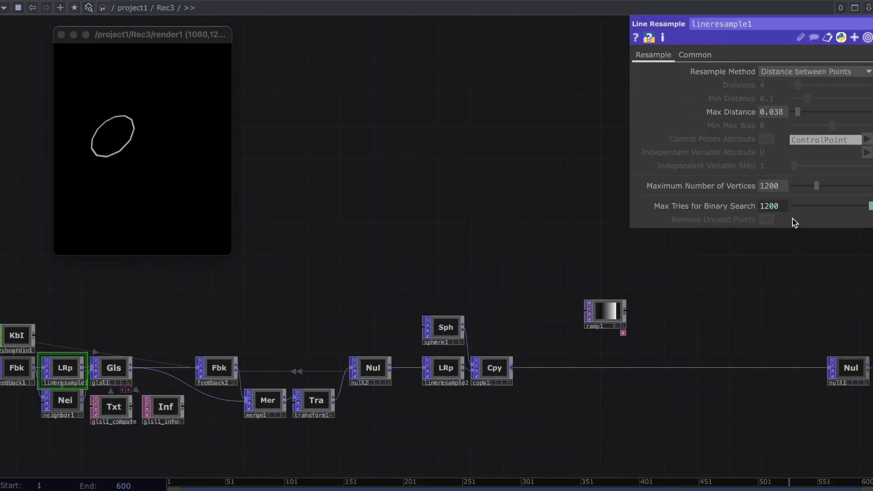
right_click(780, 185)
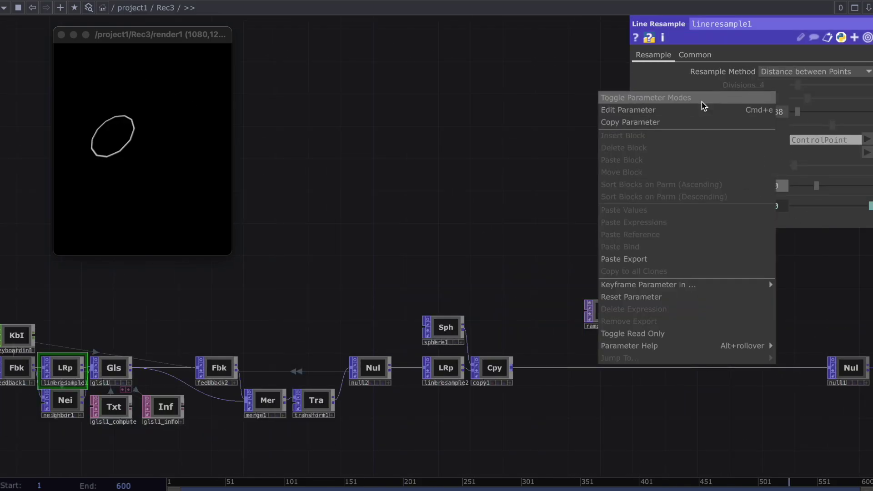
click(704, 121)
click(601, 327)
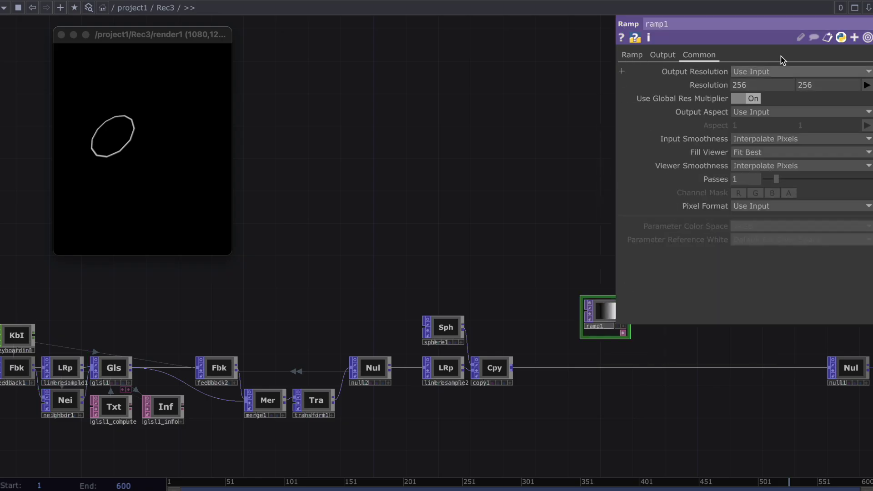
right_click(767, 85)
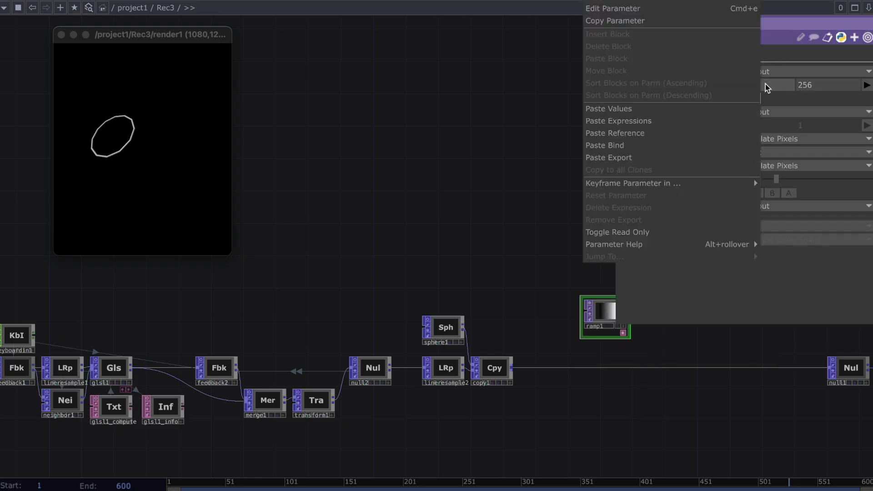
click(739, 134)
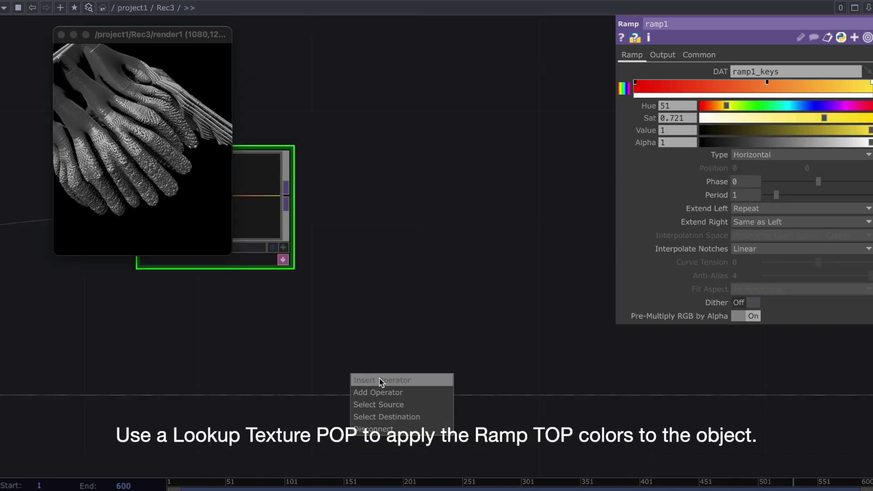
Step: Insert a Lookup Texture POP on the wire between copy1 and null1, below ramp1
click(381, 381)
text(looku)
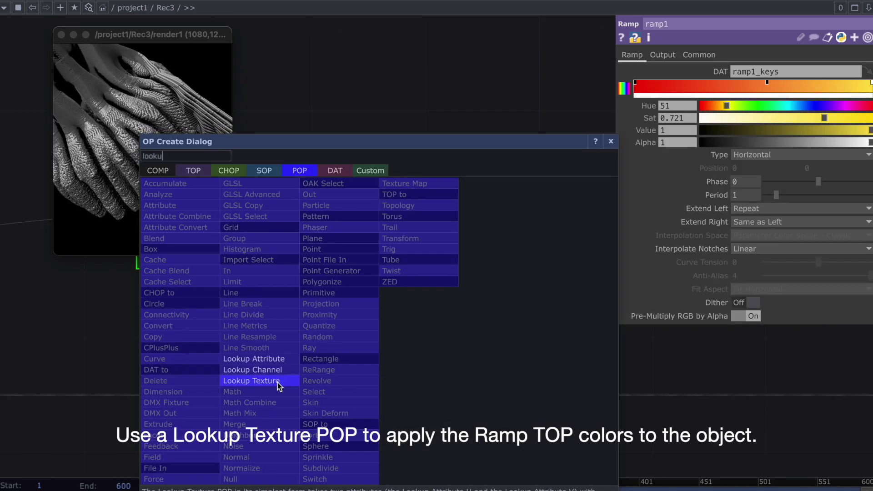
click(277, 383)
click(370, 392)
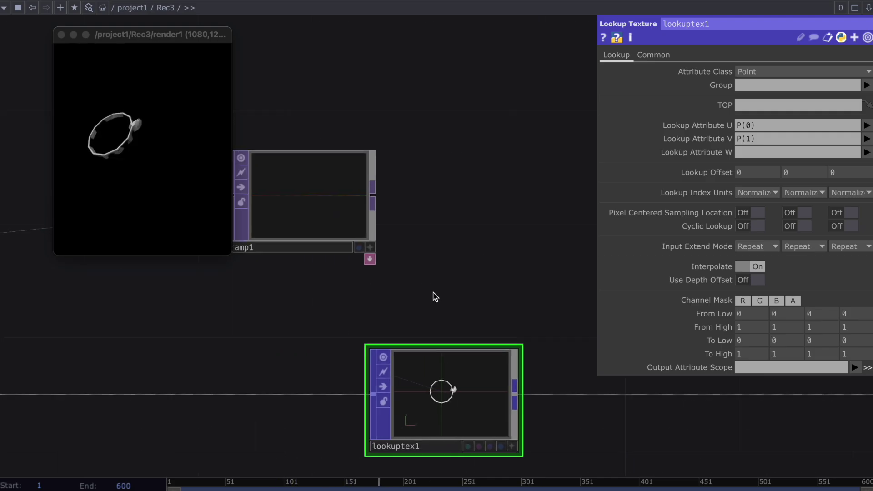
Step: Assign ramp1 as the Lookup Texture's TOP, with _PointCy as Lookup Attribute U and an empty Lookup Attribute V
drag(330, 216, 437, 387)
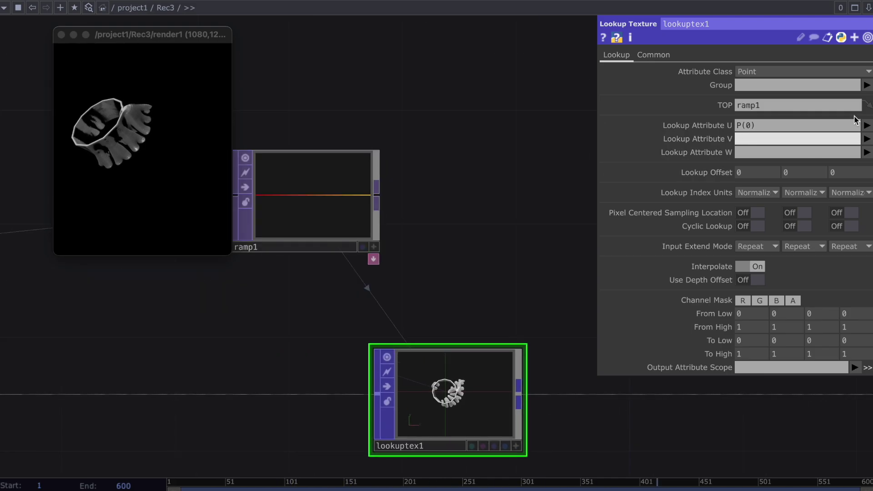
click(867, 125)
mouse_move(868, 211)
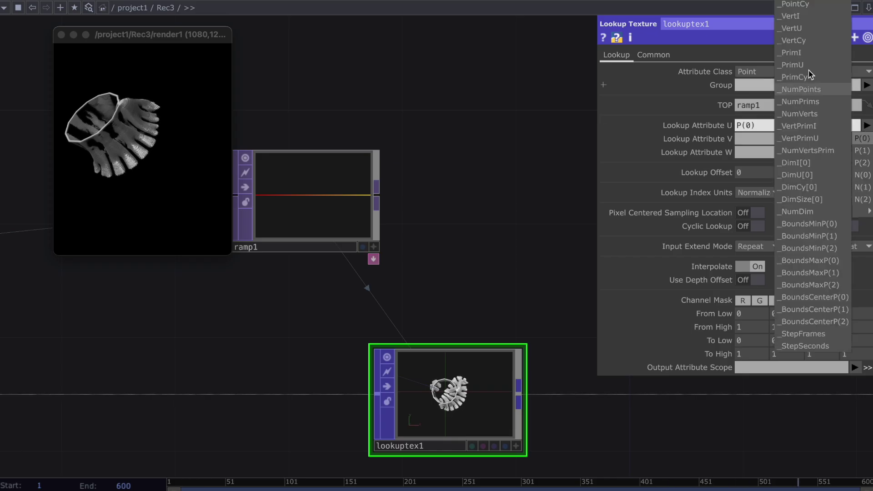
click(810, 9)
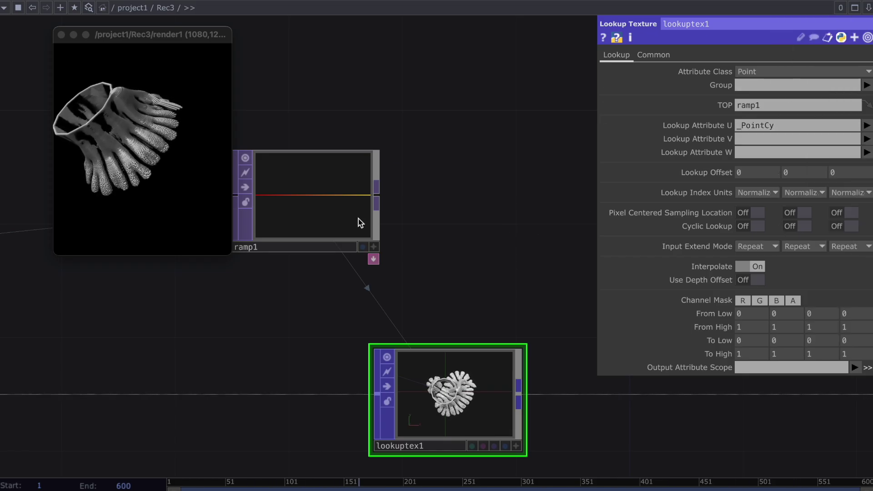
drag(358, 219, 473, 220)
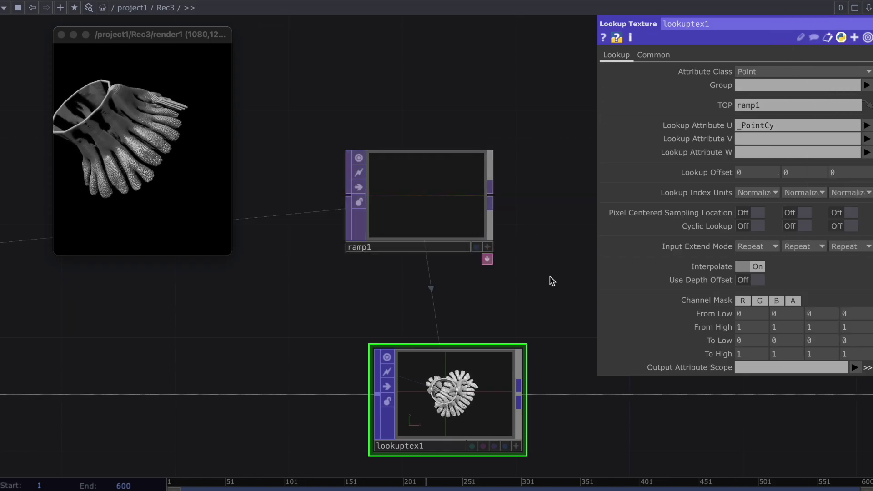
Step: Set the Lookup Texture's output attribute scope to Color.rgb, exclude alpha from its channel mask, and align it under ramp1
click(857, 368)
click(851, 415)
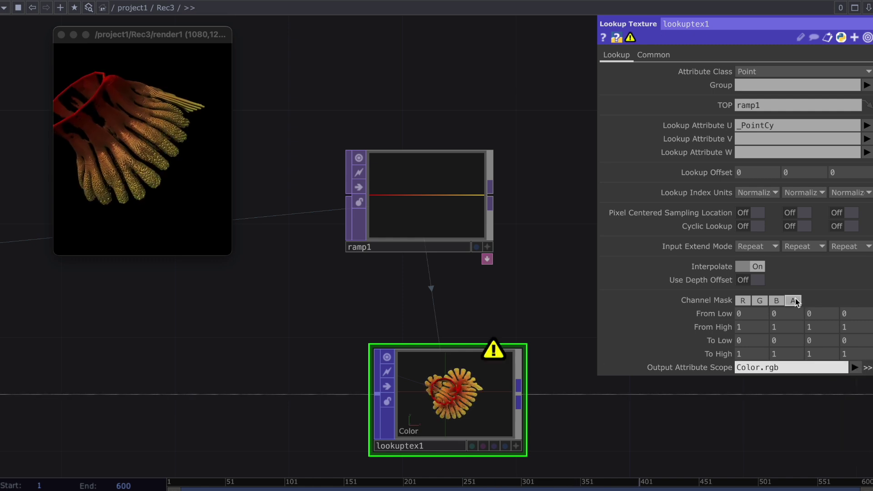
click(795, 299)
drag(438, 329, 377, 328)
drag(366, 210, 432, 231)
Step: Add a Null TOP after render1 and wire render1's output into it, leaving a wide gap between them
scroll(468, 318, down, 3)
drag(246, 366, 102, 363)
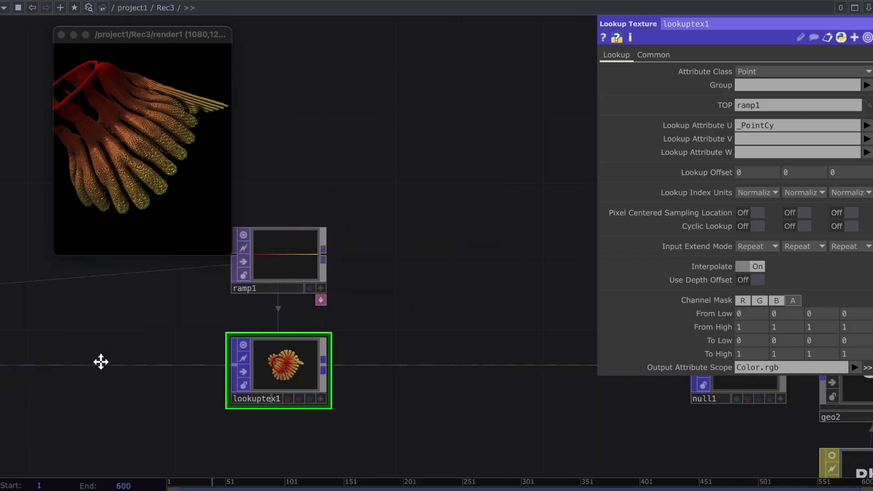
drag(591, 365, 87, 362)
drag(400, 415, 60, 407)
click(201, 358)
click(366, 357)
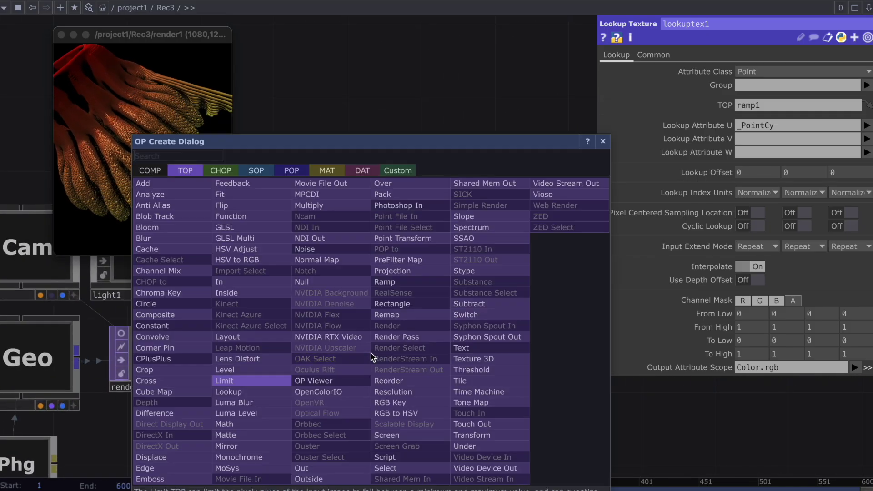
text(nu)
key(Return)
drag(253, 358, 566, 356)
click(201, 357)
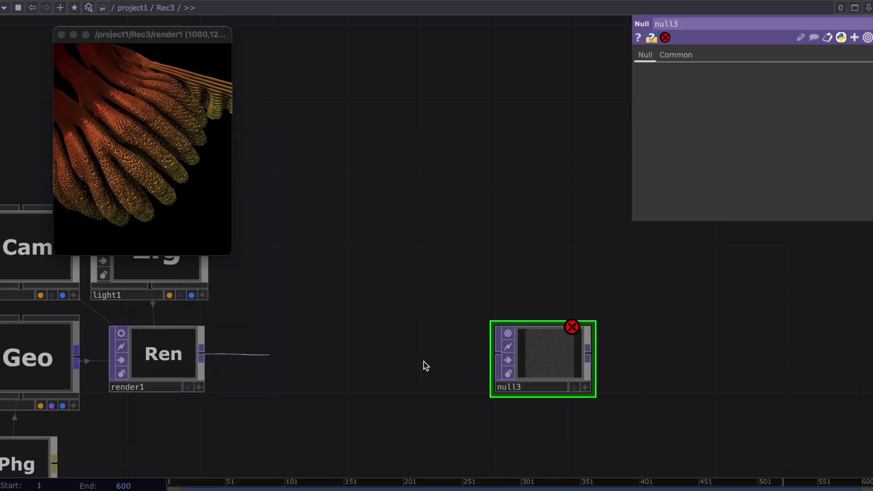
click(483, 361)
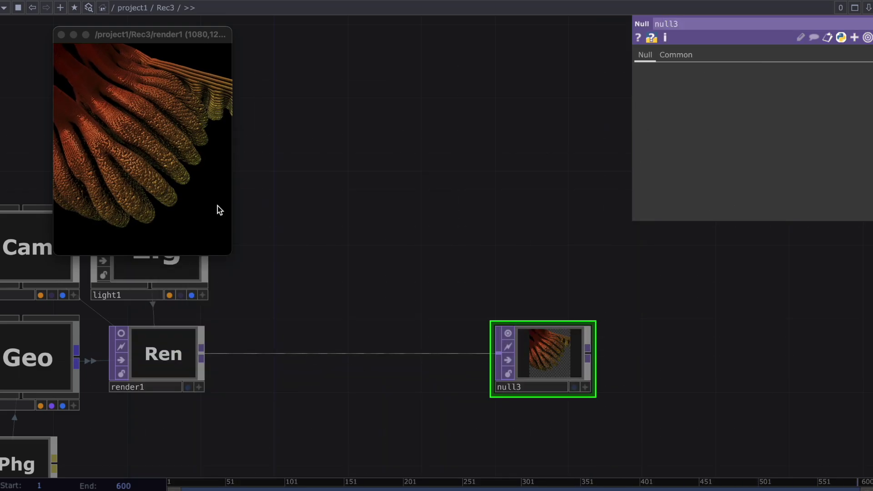
Step: Close render1's floating viewer, open null3 in its own viewer window and place it over the network
click(61, 34)
right_click(566, 378)
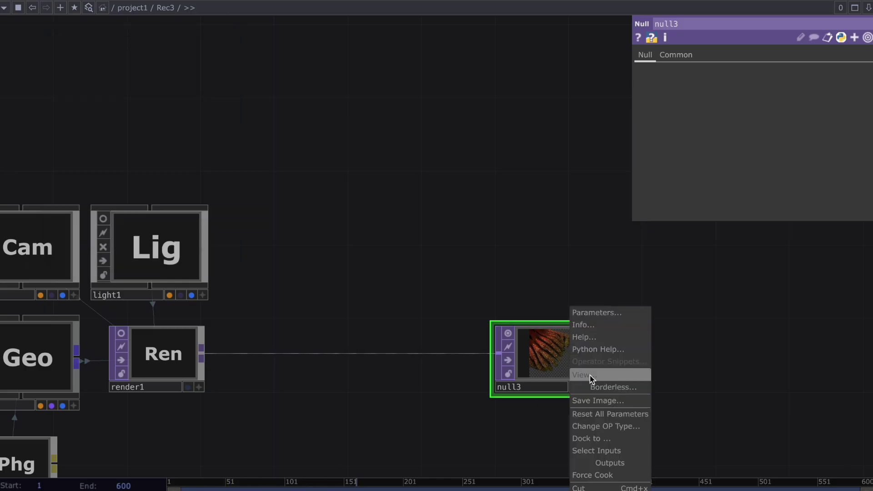
click(587, 375)
drag(814, 94, 311, 29)
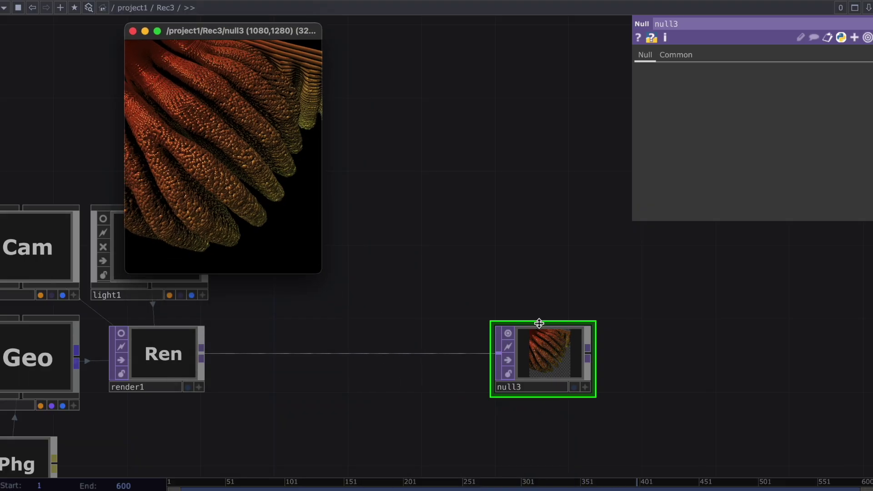
Step: Move null3 farther from render1 and insert a Bloom TOP on the wire between them
drag(542, 335, 653, 335)
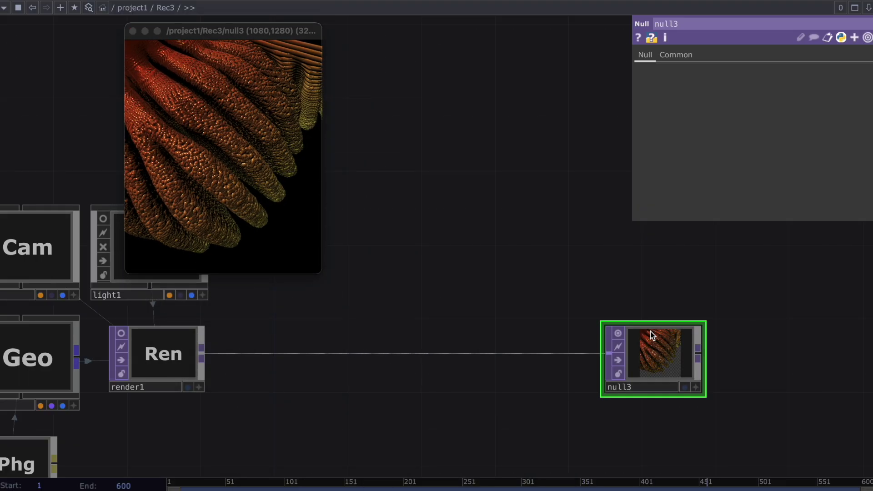
right_click(400, 354)
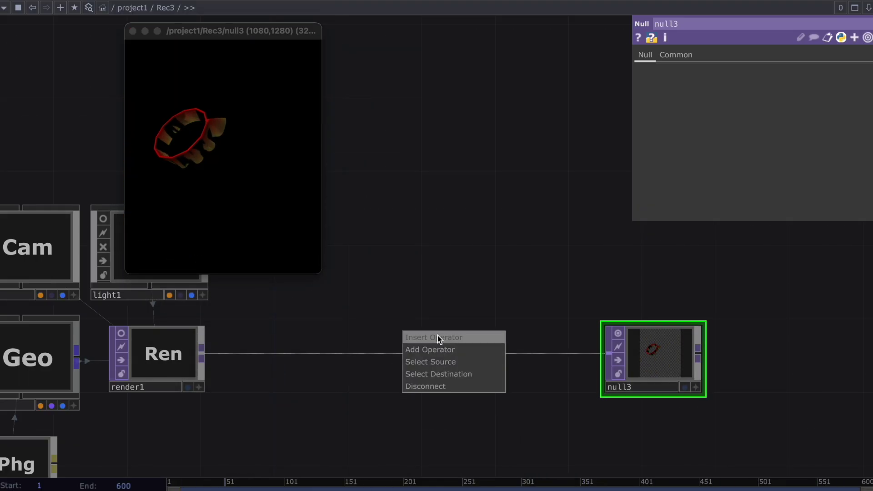
click(438, 338)
text(b)
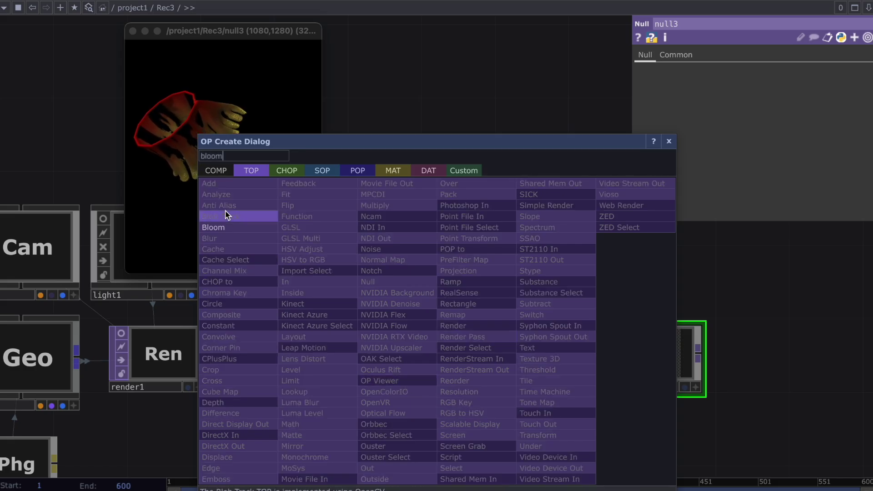
text(loom)
click(229, 228)
click(444, 364)
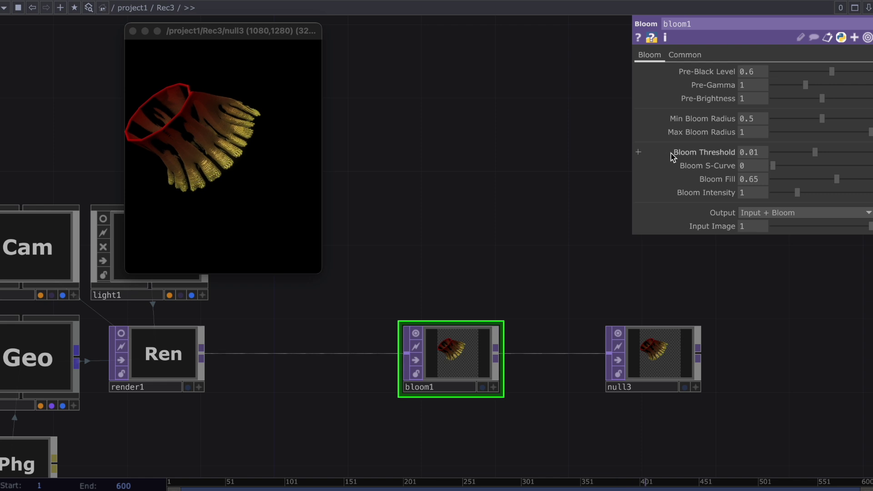
Step: Set the bloom's Pre-Black Level to 0.242, Pre-Gamma to 0.63, Min Bloom Radius to 0.432 and Max Bloom Radius to 0.578
drag(842, 72, 835, 137)
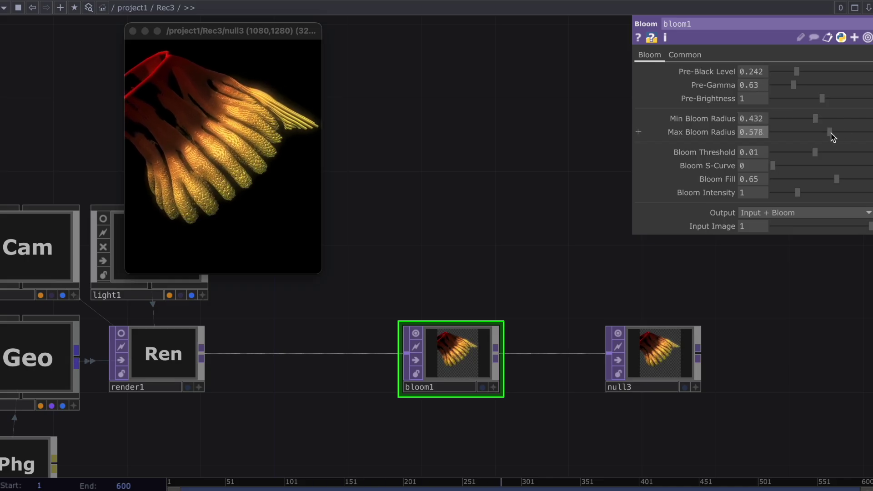
Step: Turn off the node viewers of ramp1, lookuptex1, bloom1 and null3
scroll(455, 315, down, 3)
drag(344, 448, 747, 445)
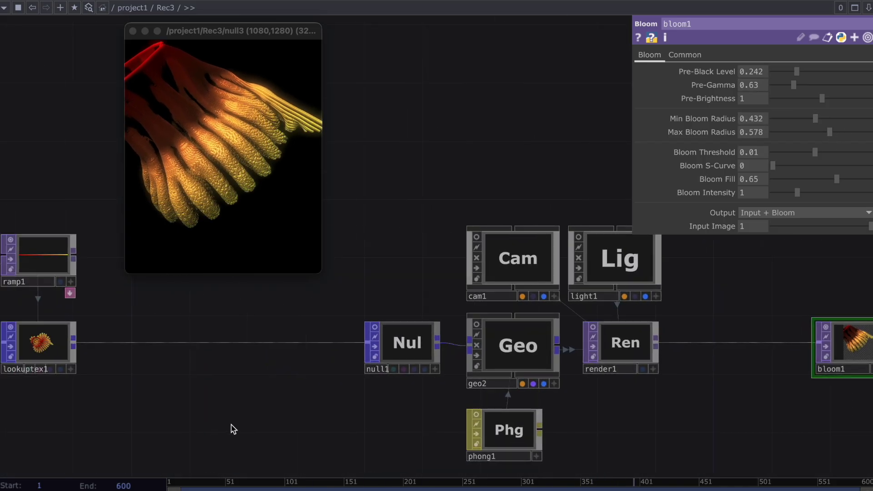
drag(395, 425, 587, 423)
drag(353, 419, 557, 413)
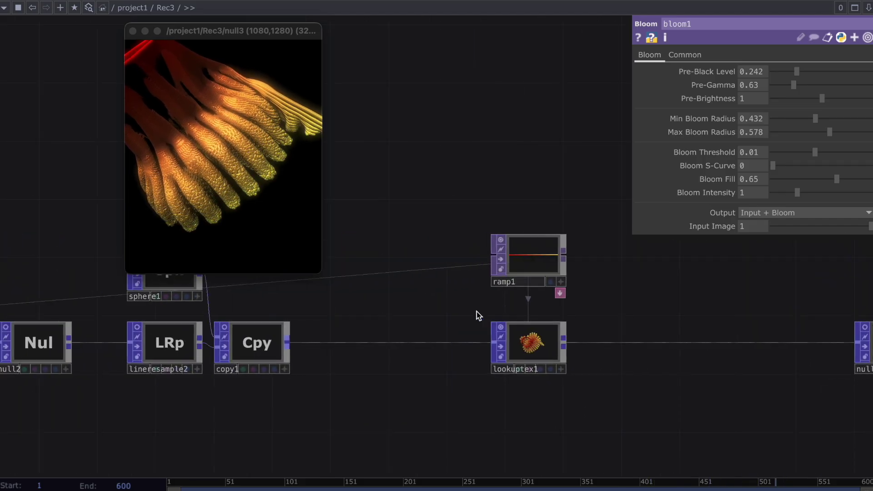
click(502, 326)
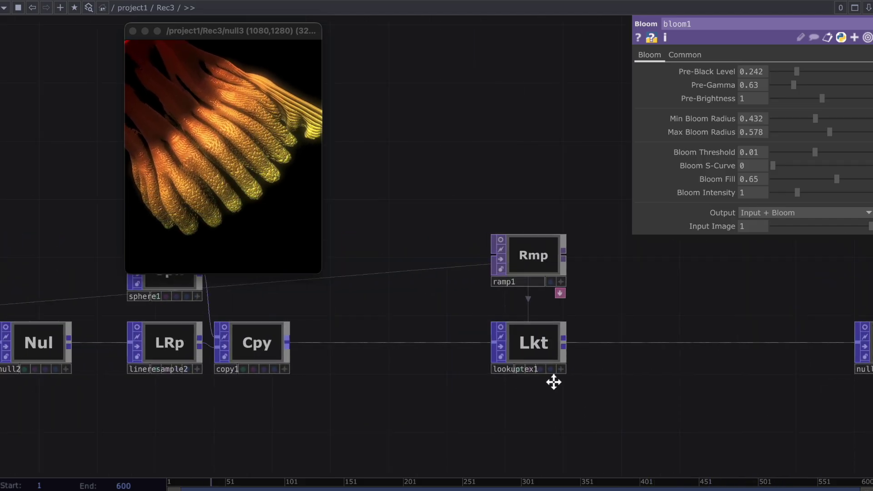
drag(554, 382, 565, 383)
drag(343, 387, 639, 388)
middle_drag(401, 398, 432, 301)
drag(528, 306, 155, 331)
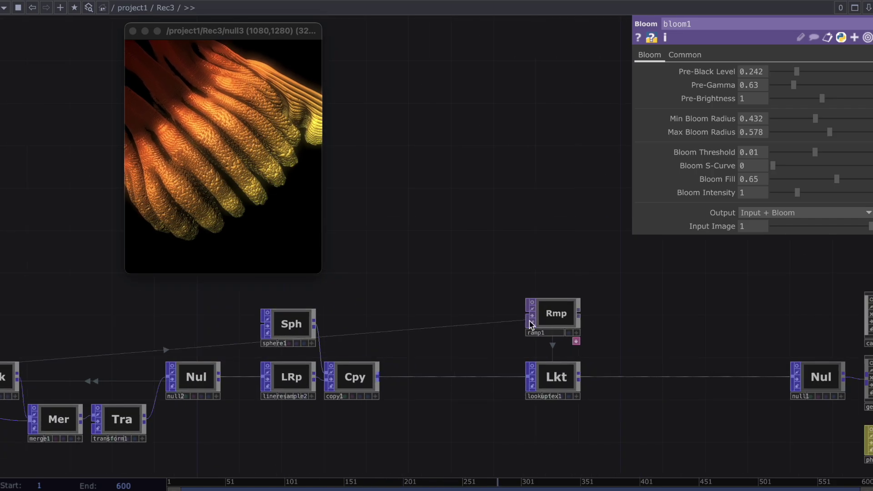
scroll(440, 312, right, 10)
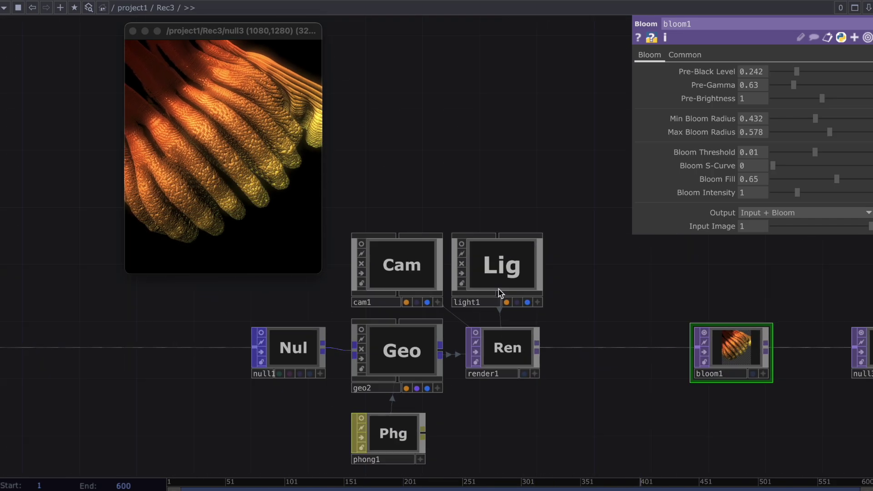
scroll(501, 292, up, 3)
scroll(473, 290, up, 2)
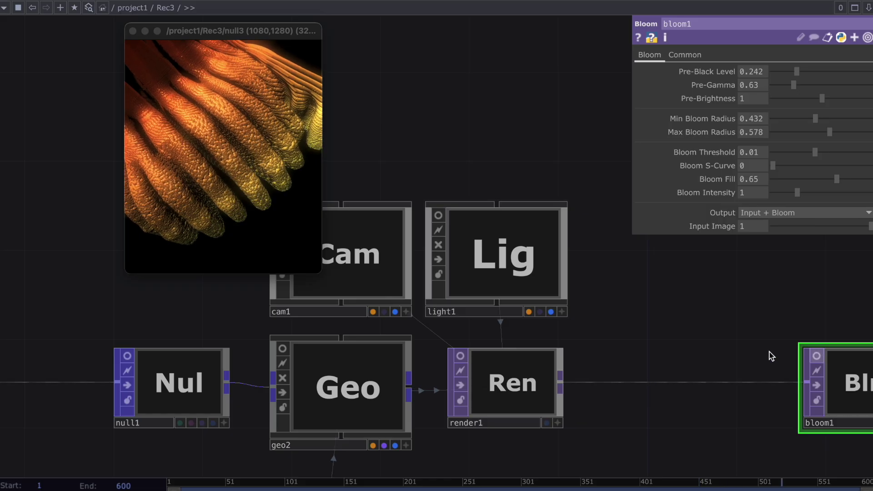
scroll(770, 357, right, 8)
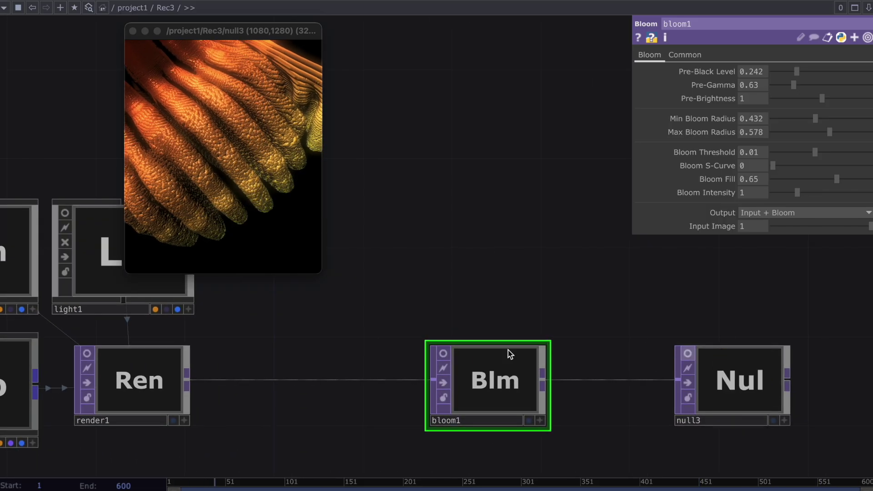
Step: Orbit and pull back cam1 interactively in its node viewer to frame the whole form, and close that viewer
scroll(725, 357, left, 8)
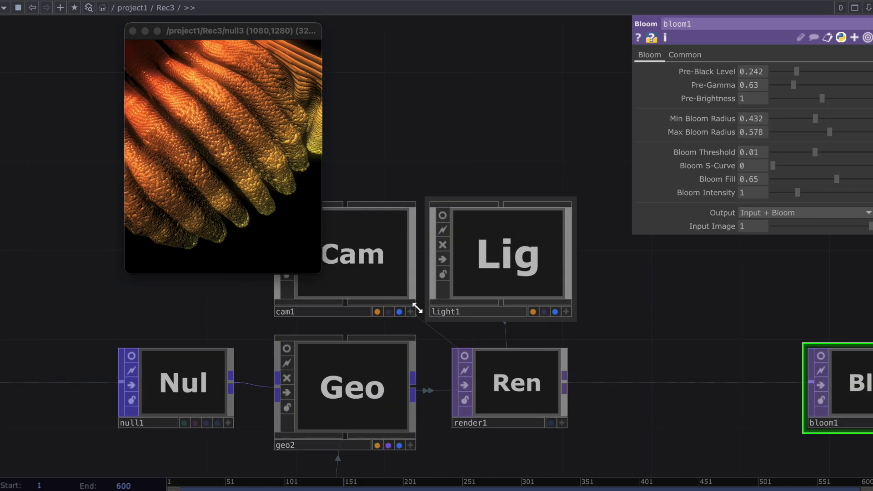
drag(379, 275, 359, 257)
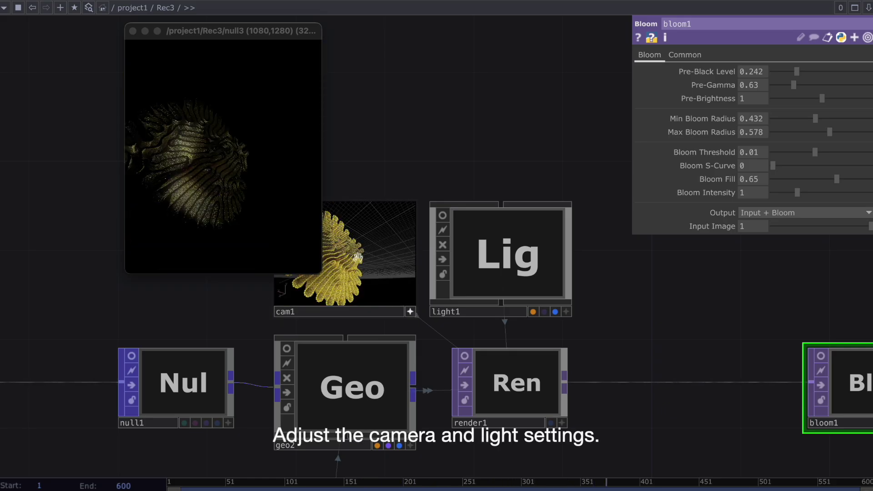
drag(393, 192, 439, 185)
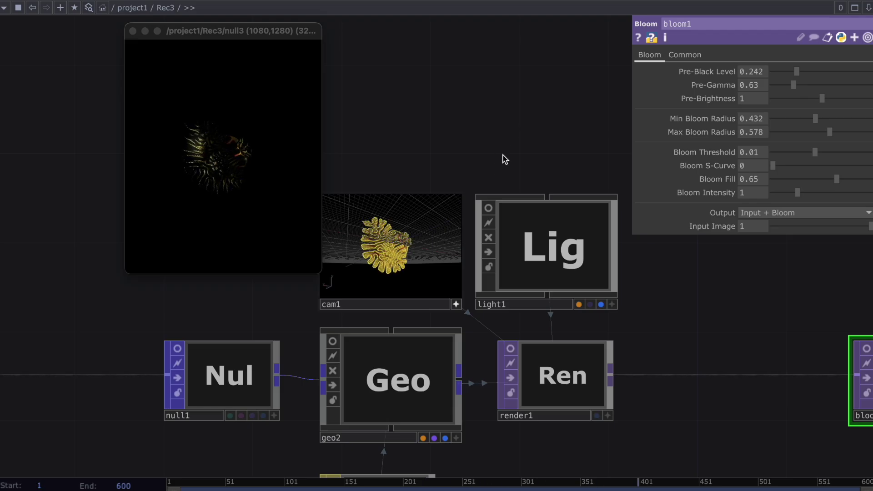
drag(303, 31, 288, 48)
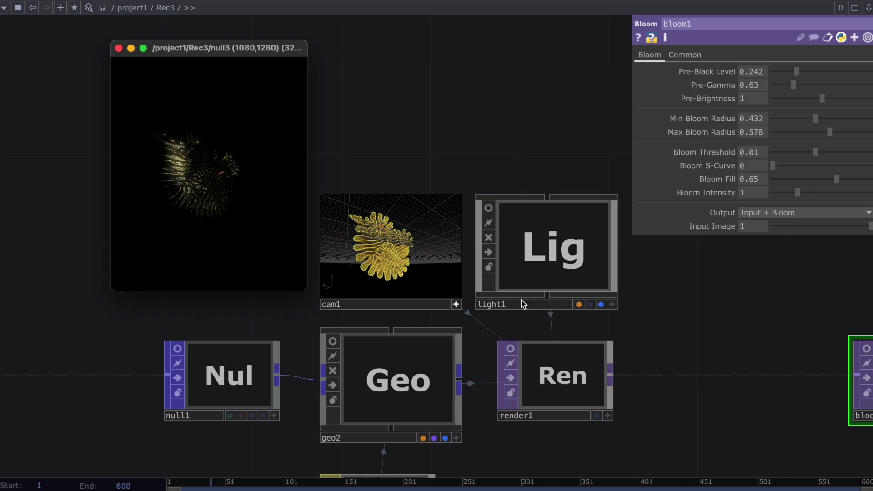
click(456, 304)
Step: Make light1's node viewer active and orbit the light around the form to brighten its camera-facing side
click(613, 305)
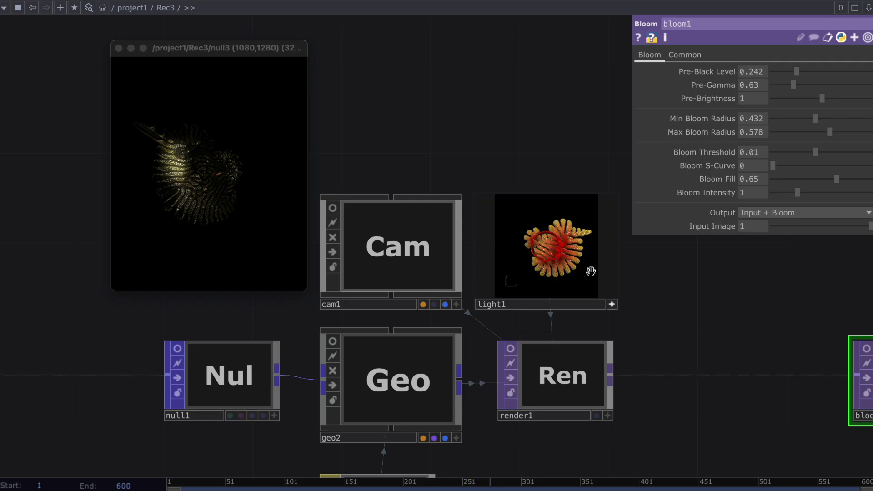
mouse_move(578, 271)
mouse_down()
mouse_move(578, 282)
mouse_move(577, 251)
mouse_move(576, 260)
mouse_up()
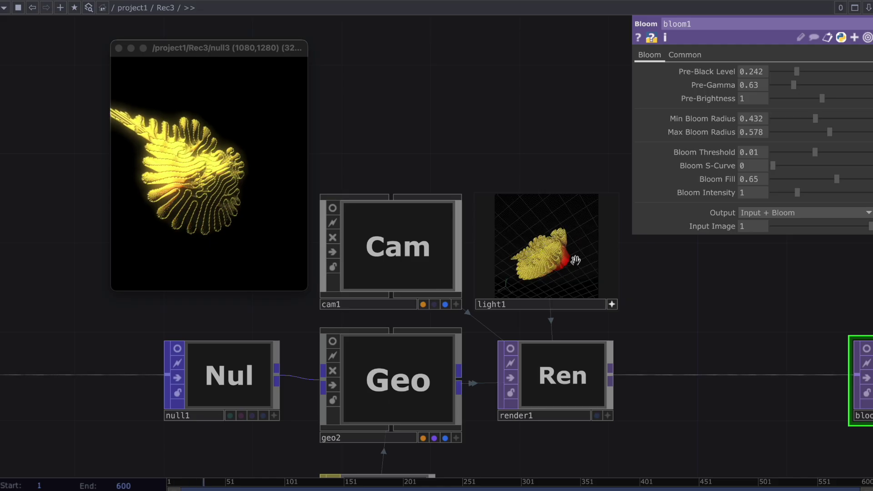